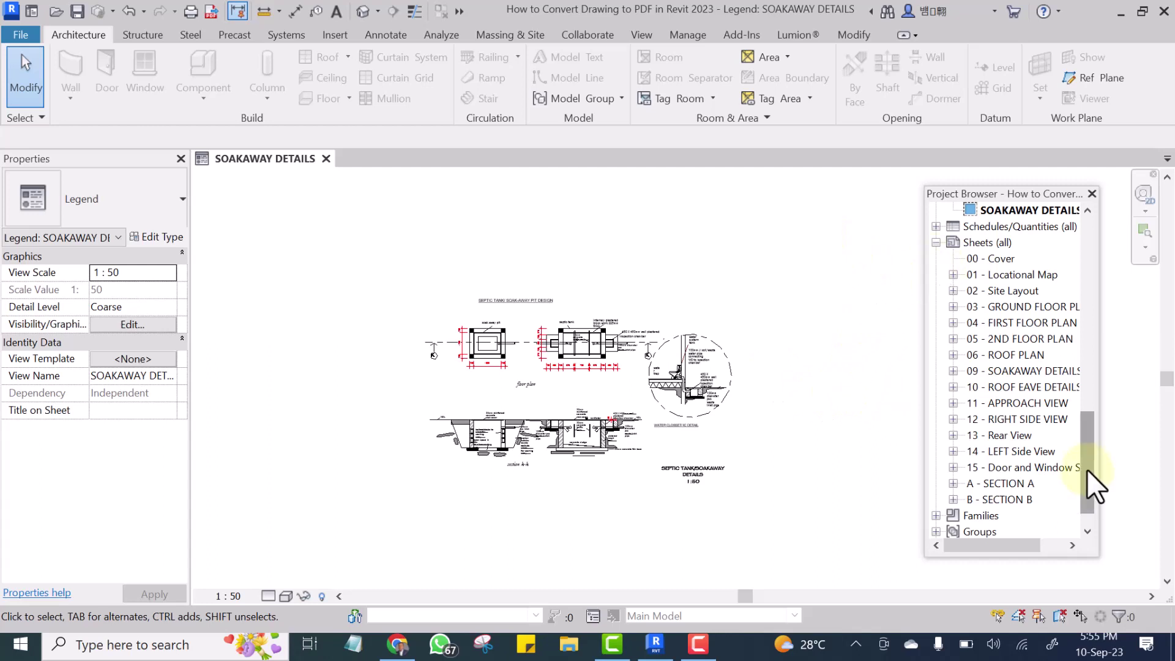
Open the SECTION A sheet and change its sheet number to 07.
mouse_move(1087, 469)
mouse_down()
mouse_move(1086, 276)
mouse_move(1093, 477)
mouse_up()
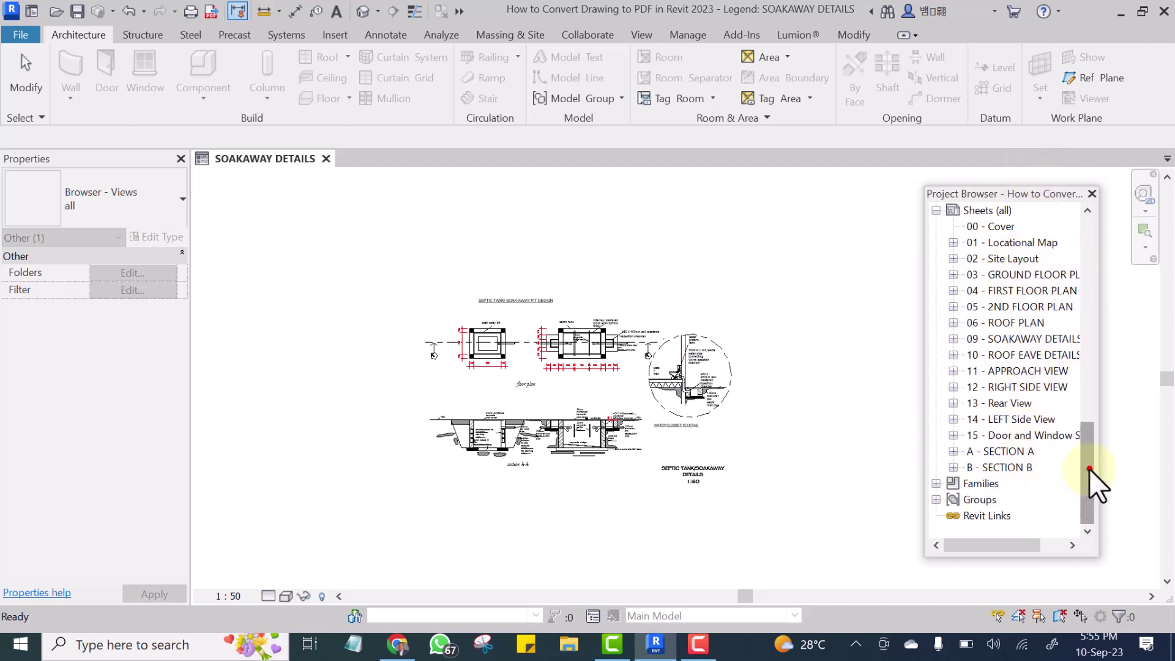
drag(1089, 469, 1094, 474)
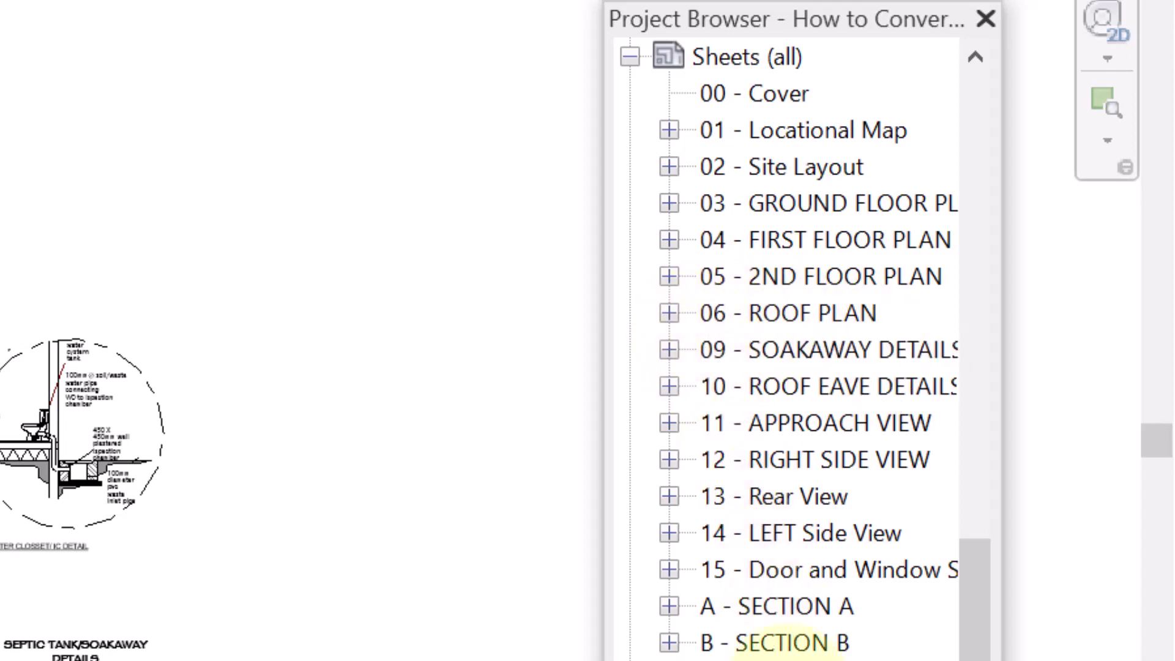
double_click(760, 606)
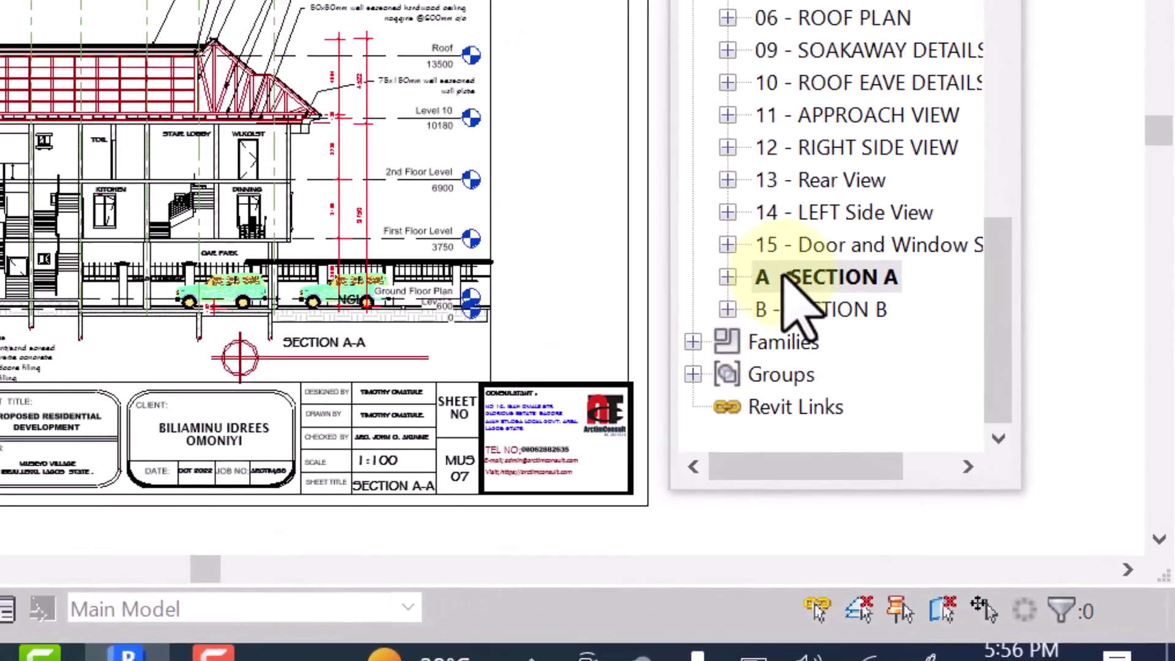
right_click(998, 452)
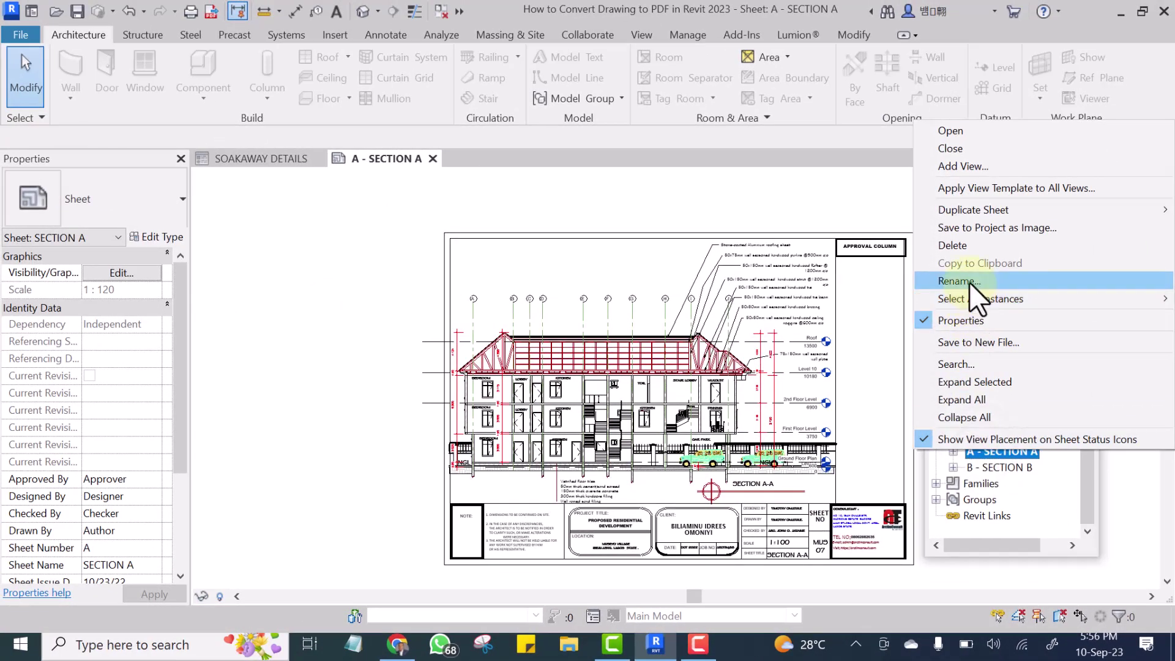
click(968, 281)
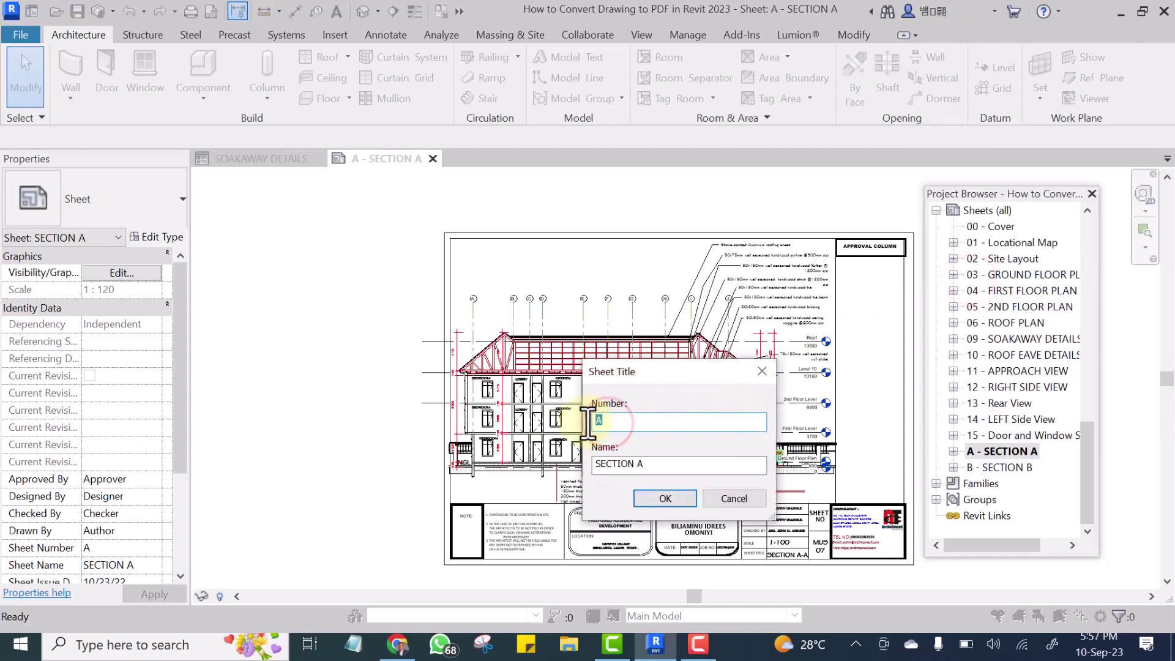
text(07)
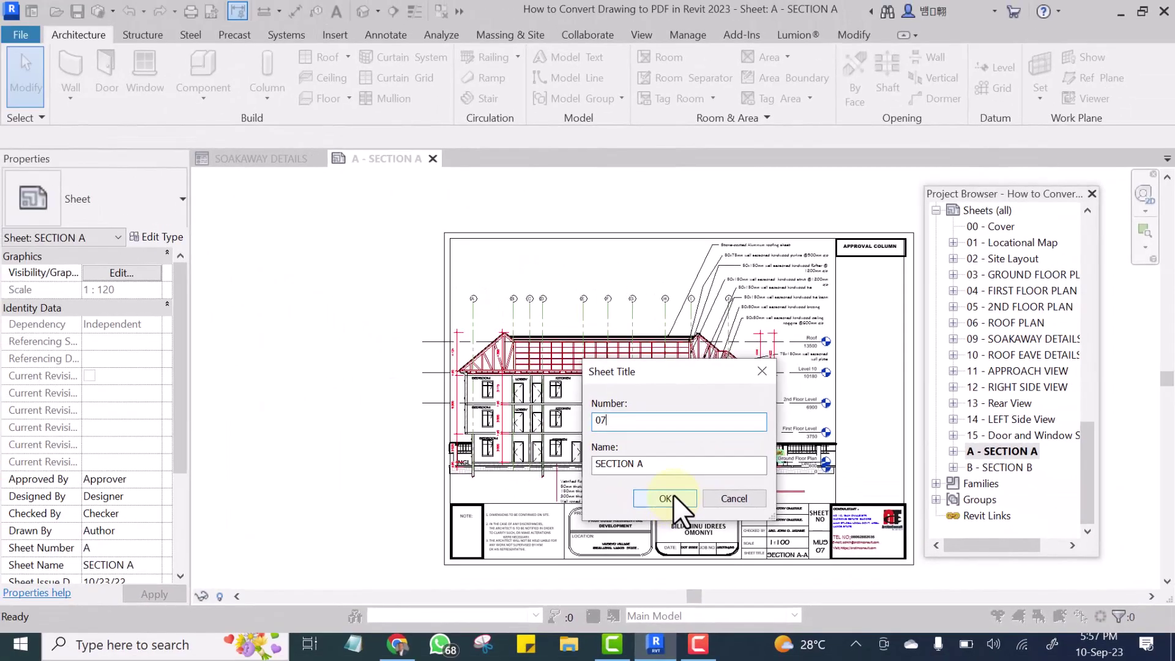
click(673, 494)
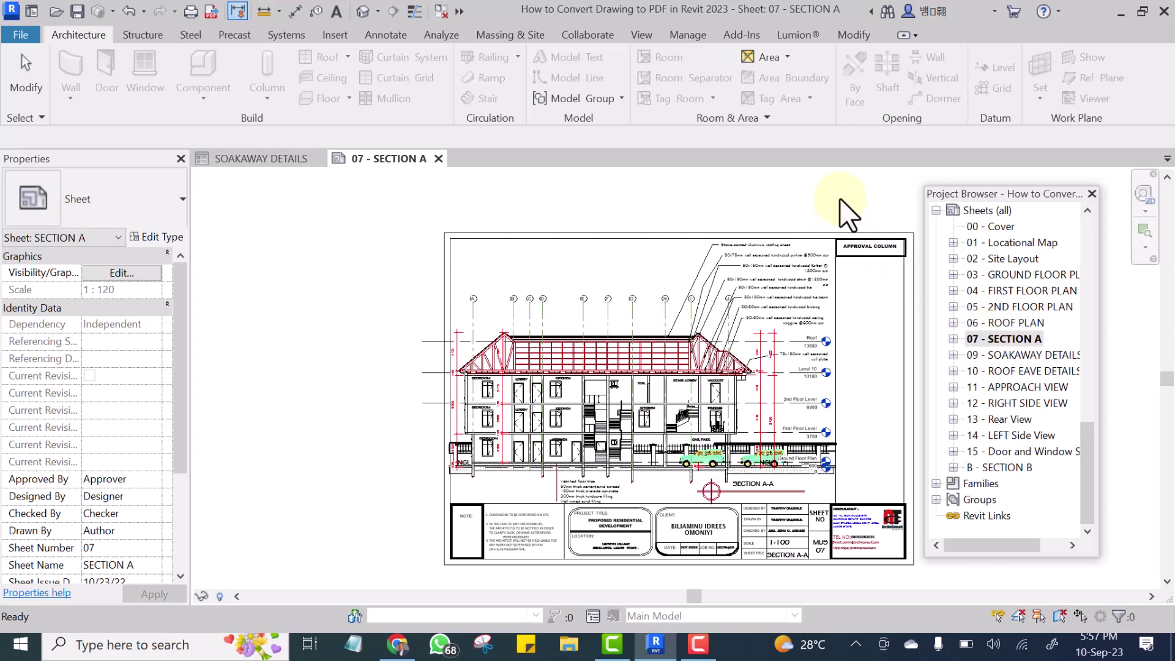
Open the Ground Floor Plan and zoom in to check the section markers read 07.
drag(1085, 450, 1099, 218)
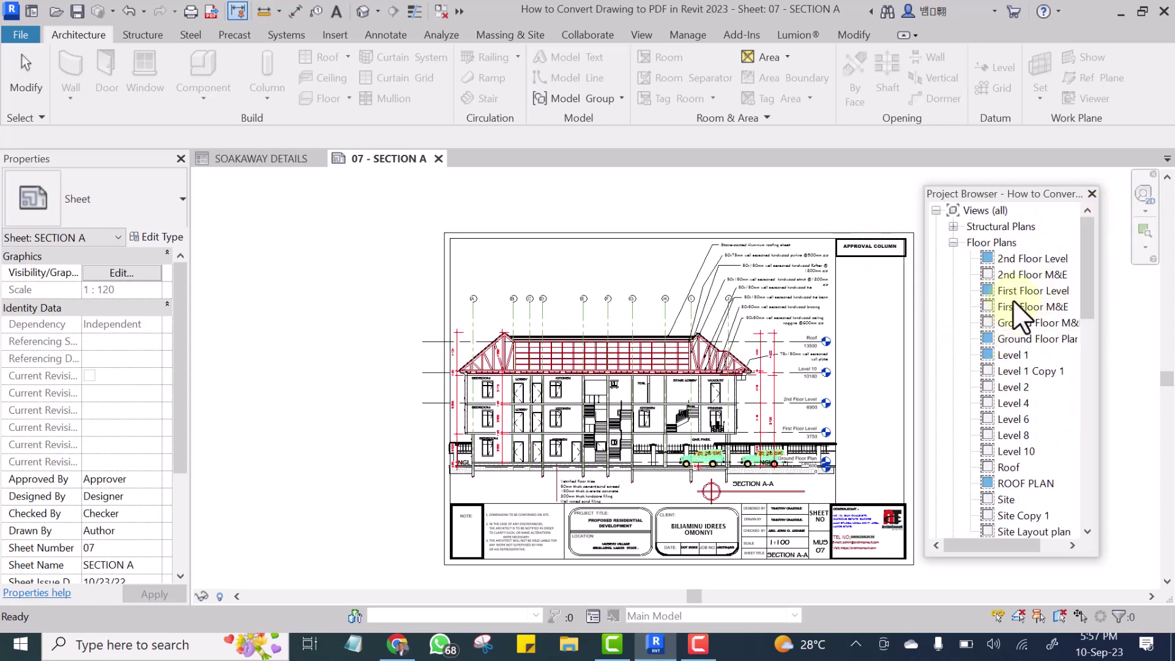
double_click(1009, 339)
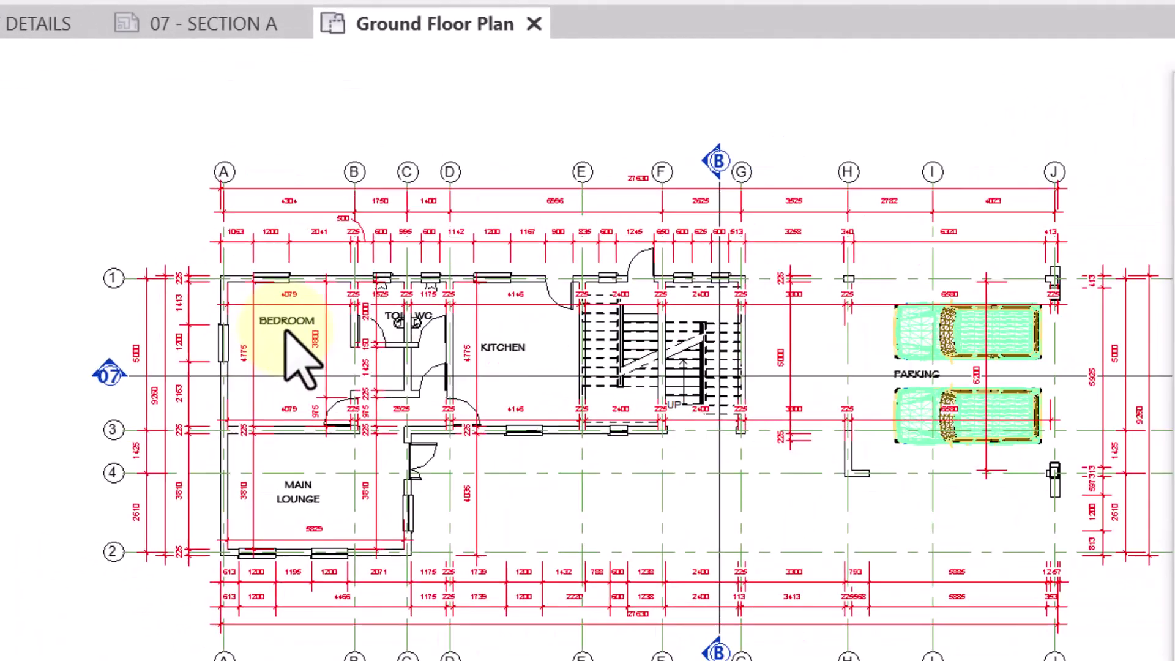
scroll(262, 362, up, 2)
scroll(261, 362, up, 5)
scroll(136, 429, up, 1)
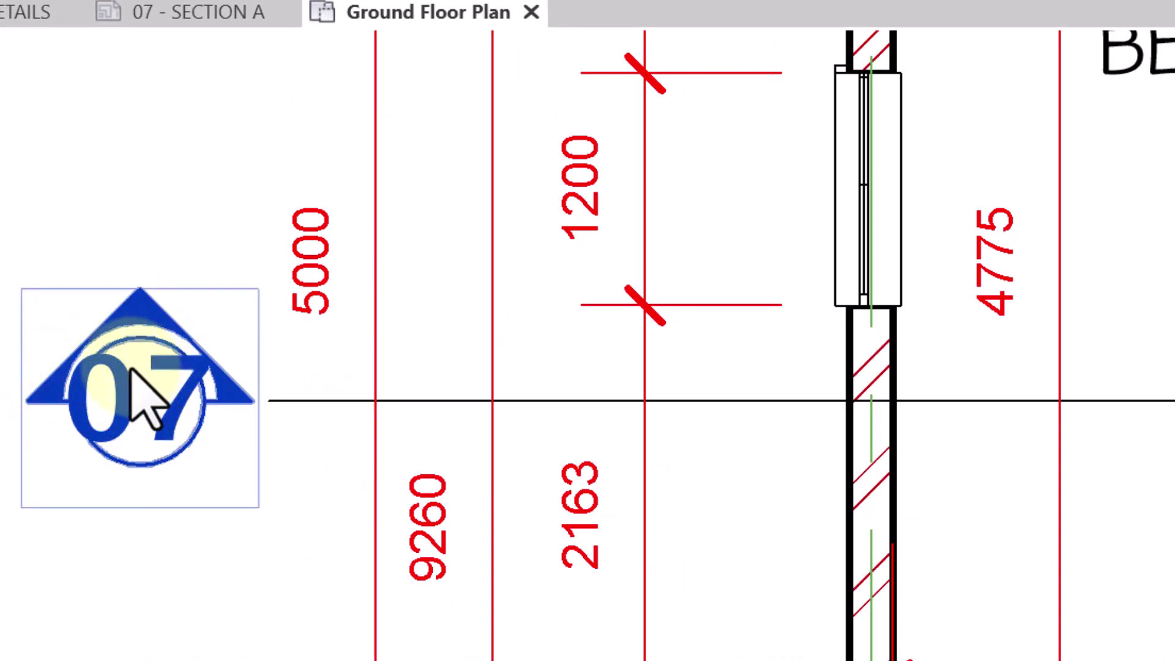
scroll(104, 428, down, 2)
scroll(104, 429, down, 2)
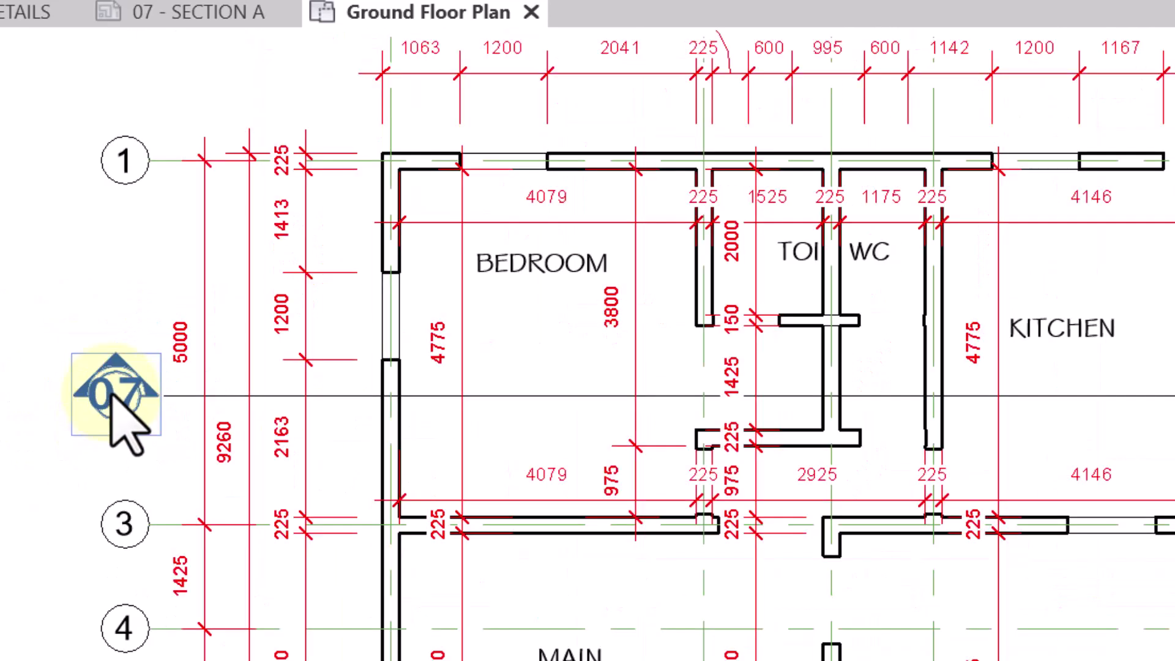
scroll(118, 420, down, 3)
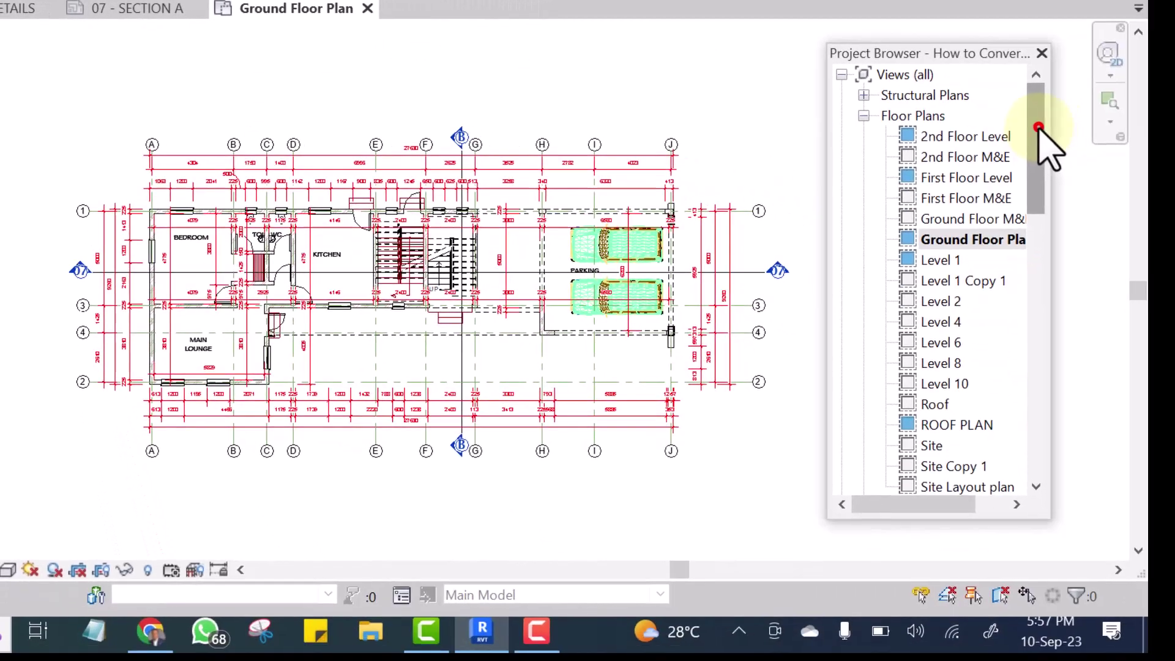
drag(1039, 127, 1068, 451)
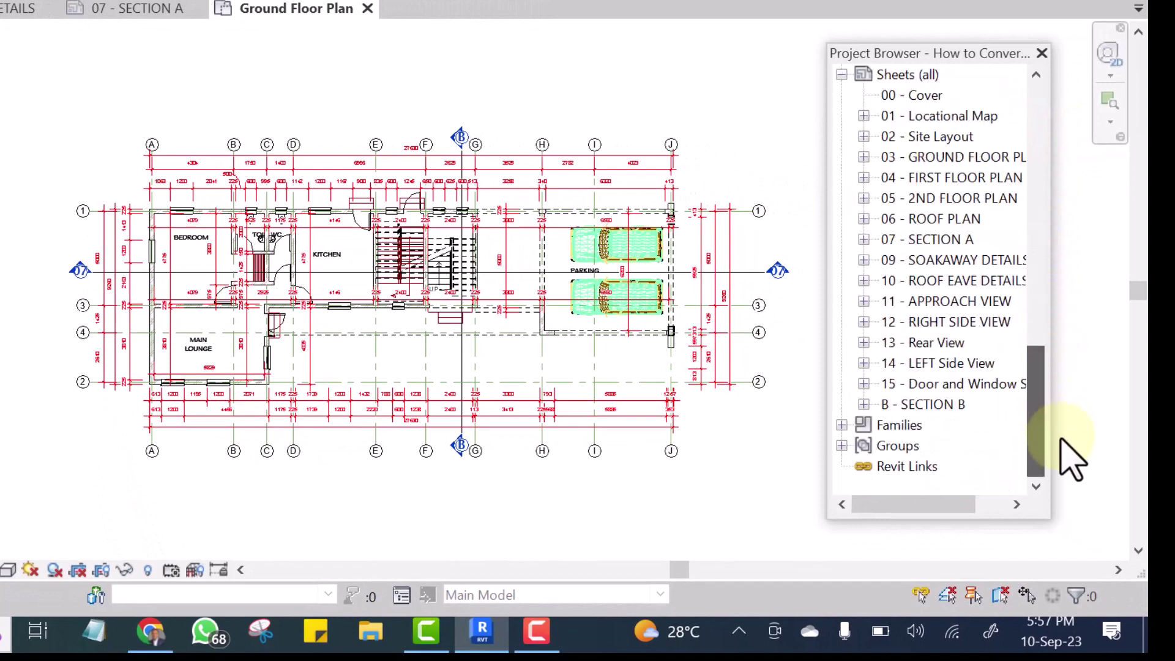
Renumber the 07 - SECTION A sheet back to A and confirm the plan markers.
right_click(900, 240)
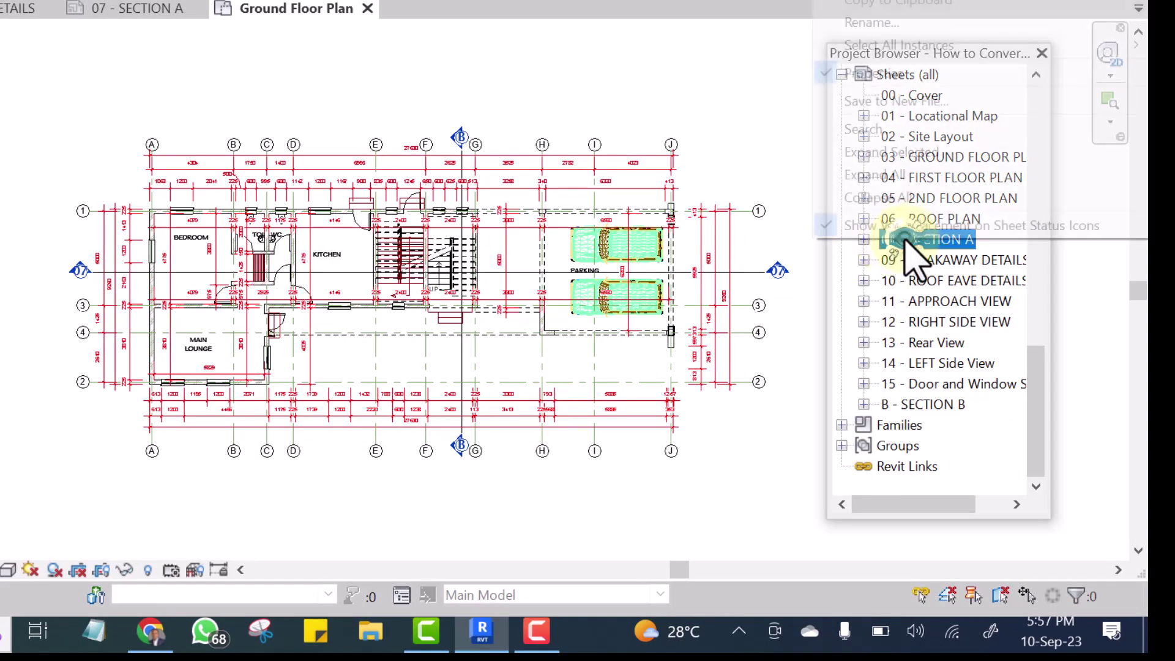
click(874, 22)
text(A)
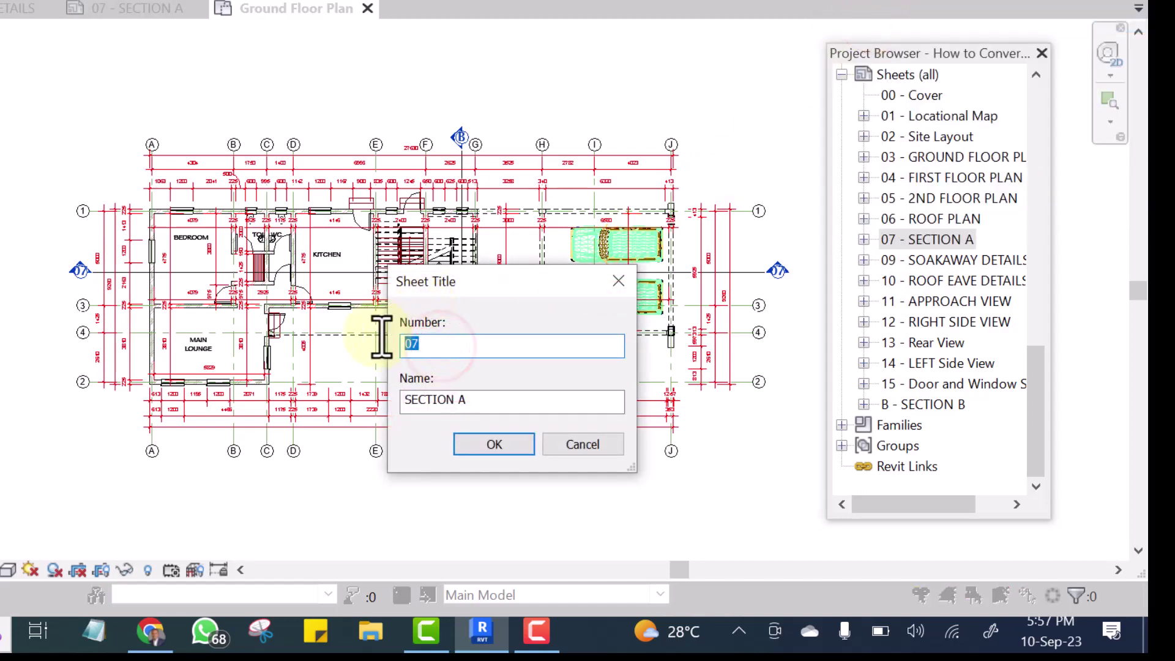
click(488, 439)
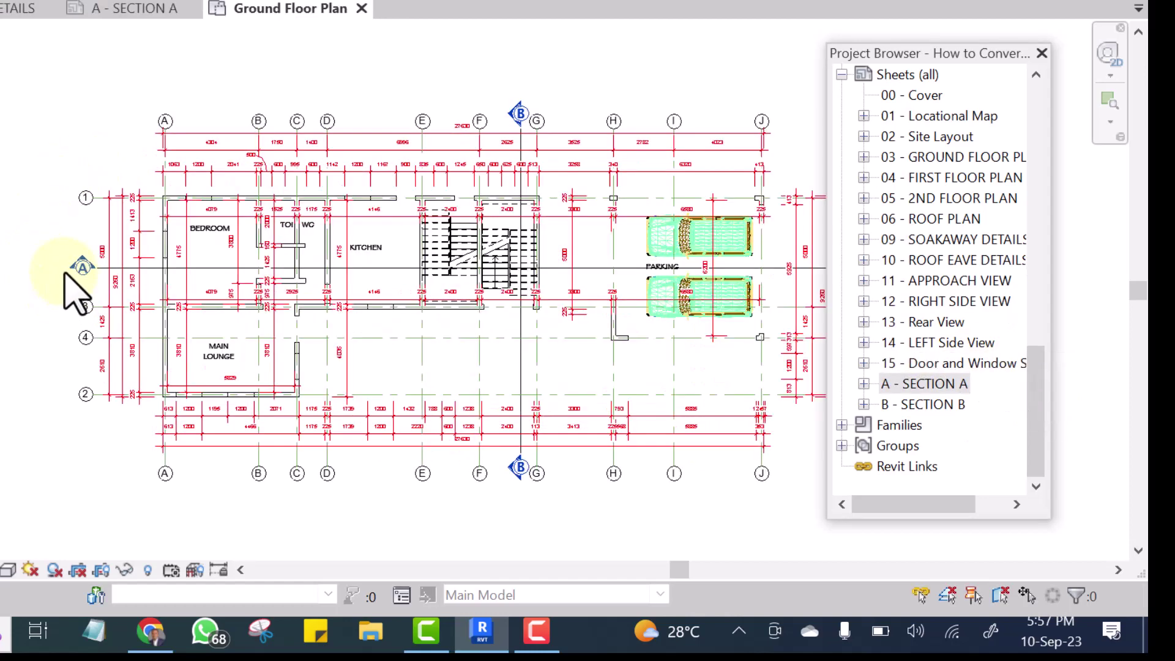
scroll(76, 288, up, 5)
scroll(101, 254, up, 1)
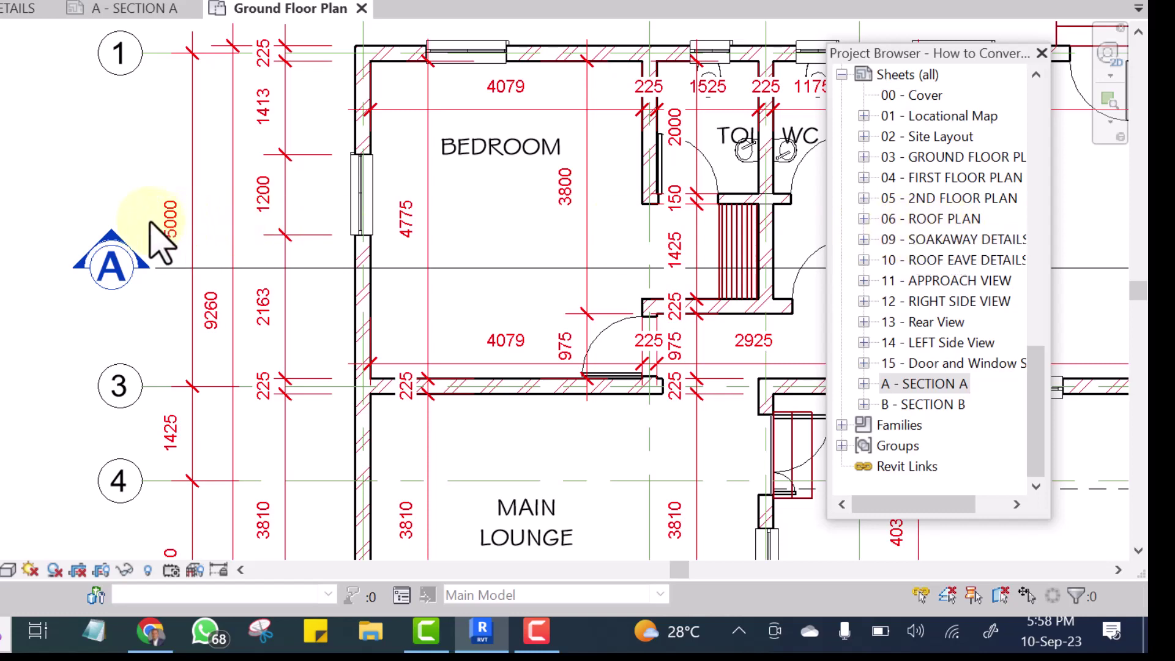
scroll(31, 196, down, 5)
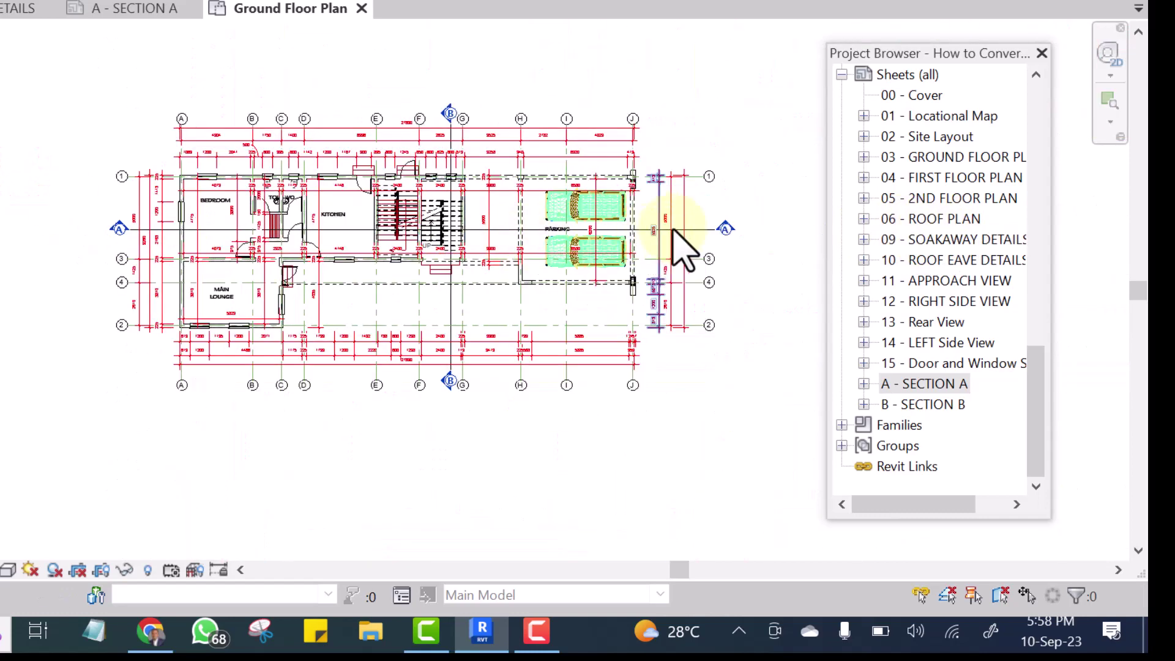
scroll(728, 172, up, 2)
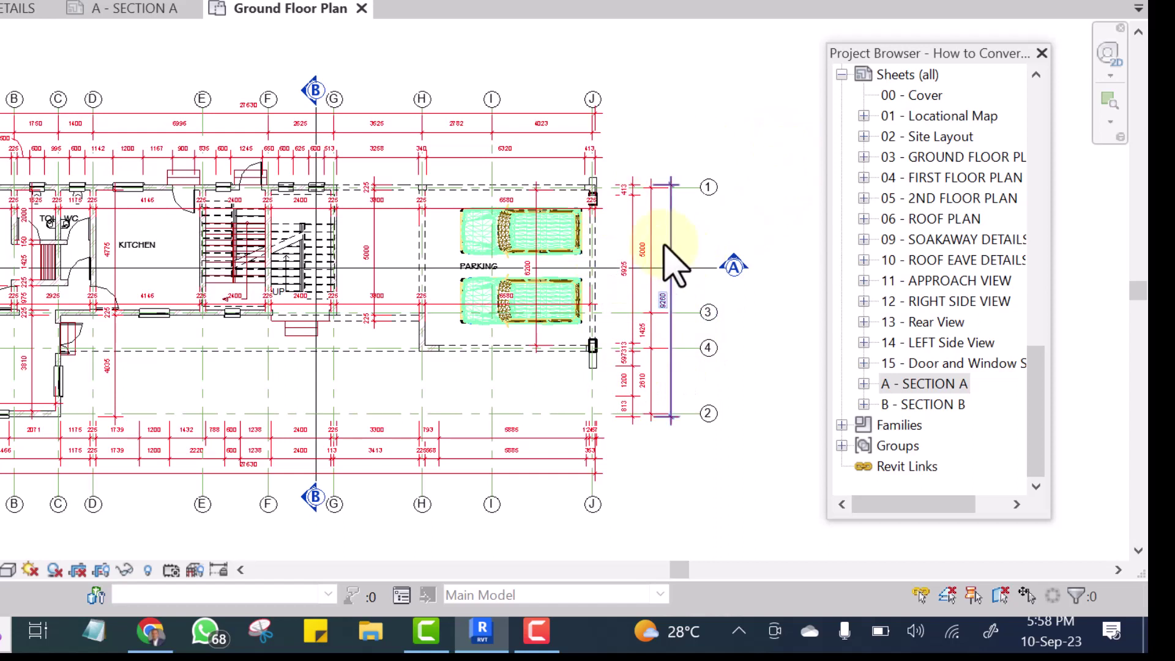
click(729, 104)
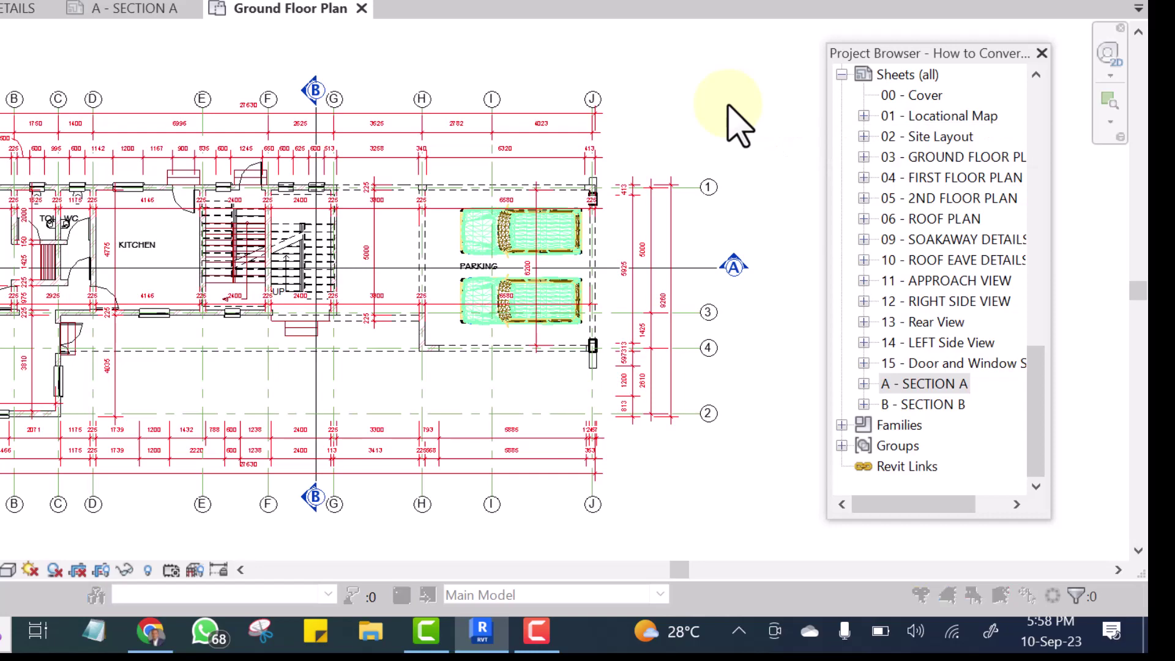
In the print setup, select the Adobe PDF_Default 2 saved setup.
key(ctrl+p)
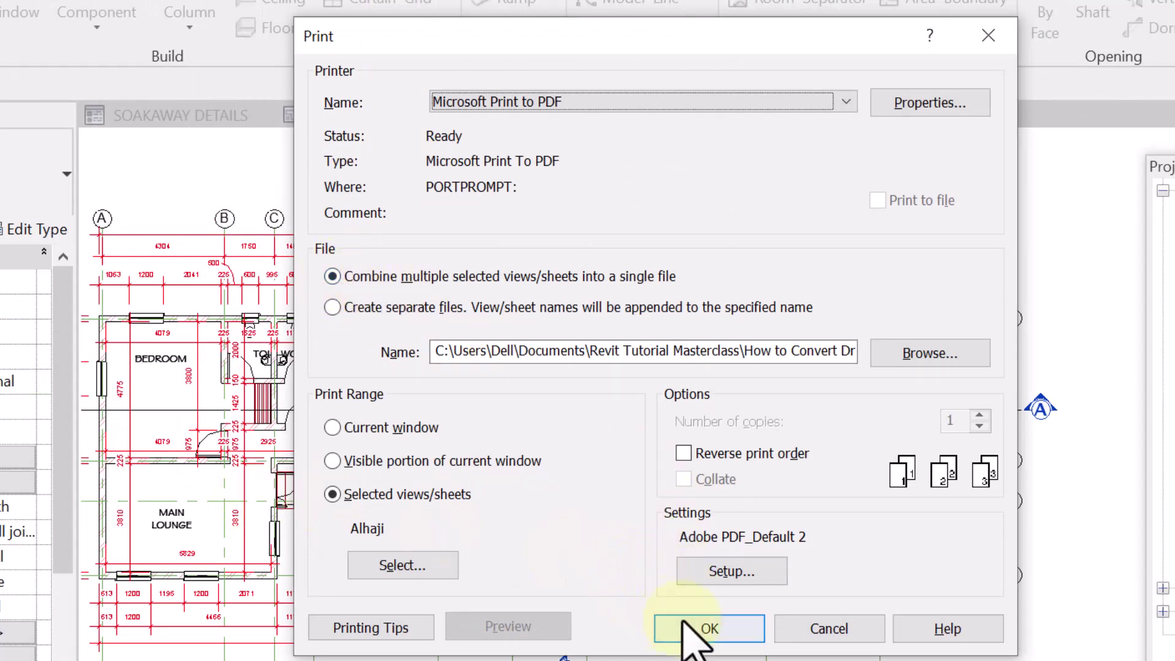
click(735, 571)
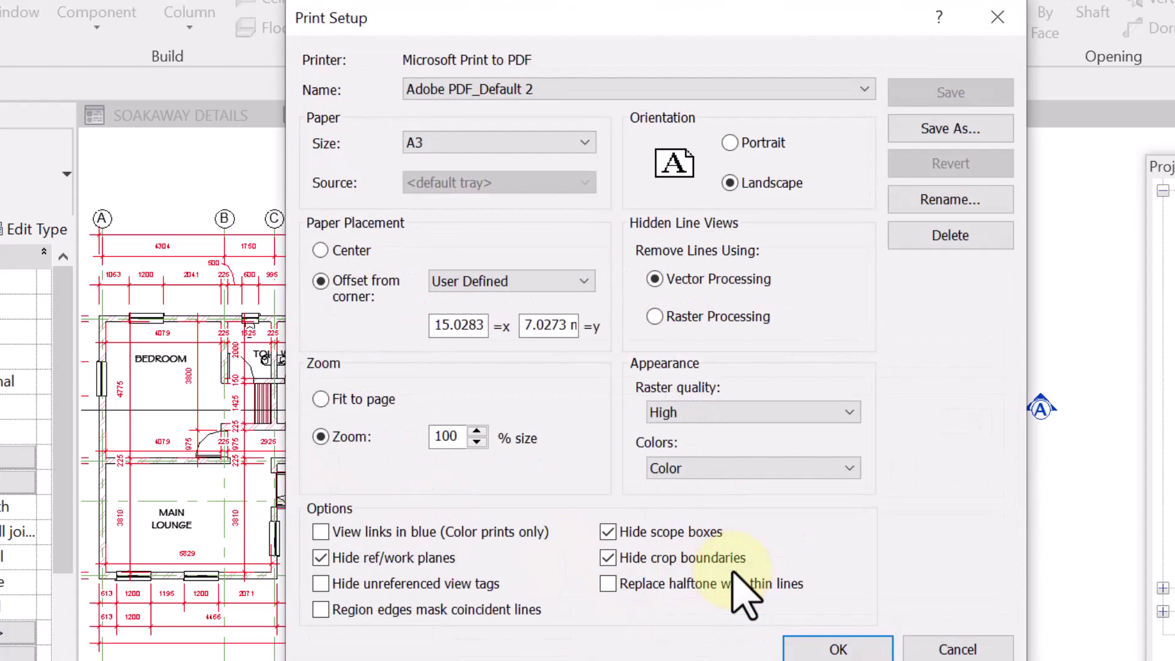
click(540, 91)
click(540, 90)
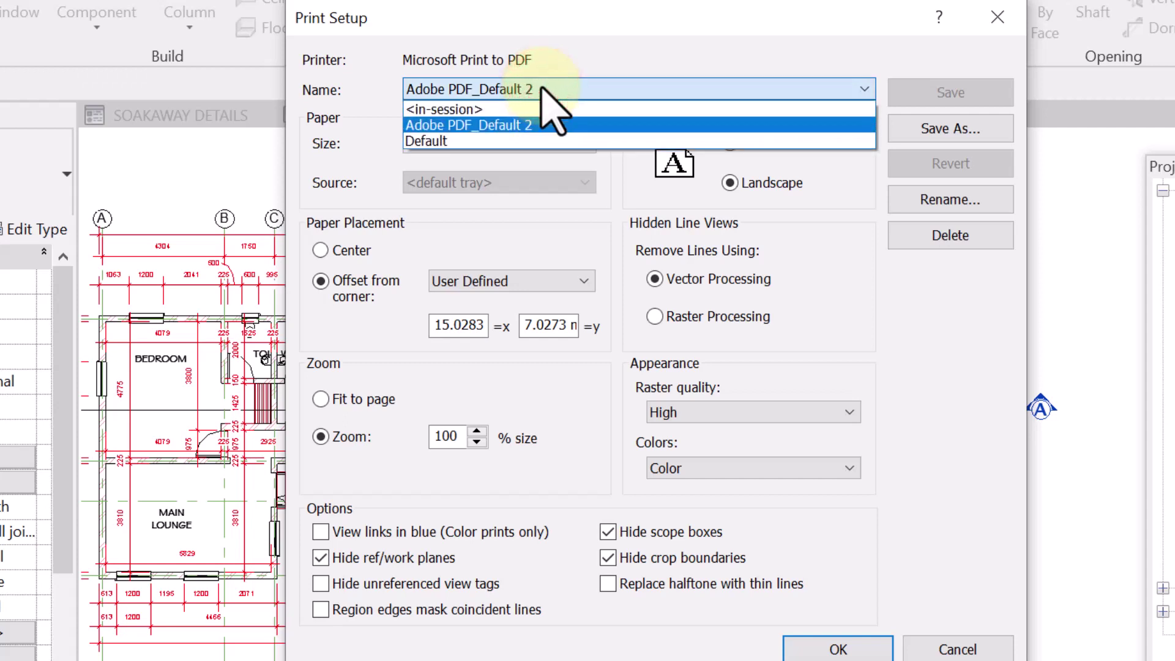
click(517, 109)
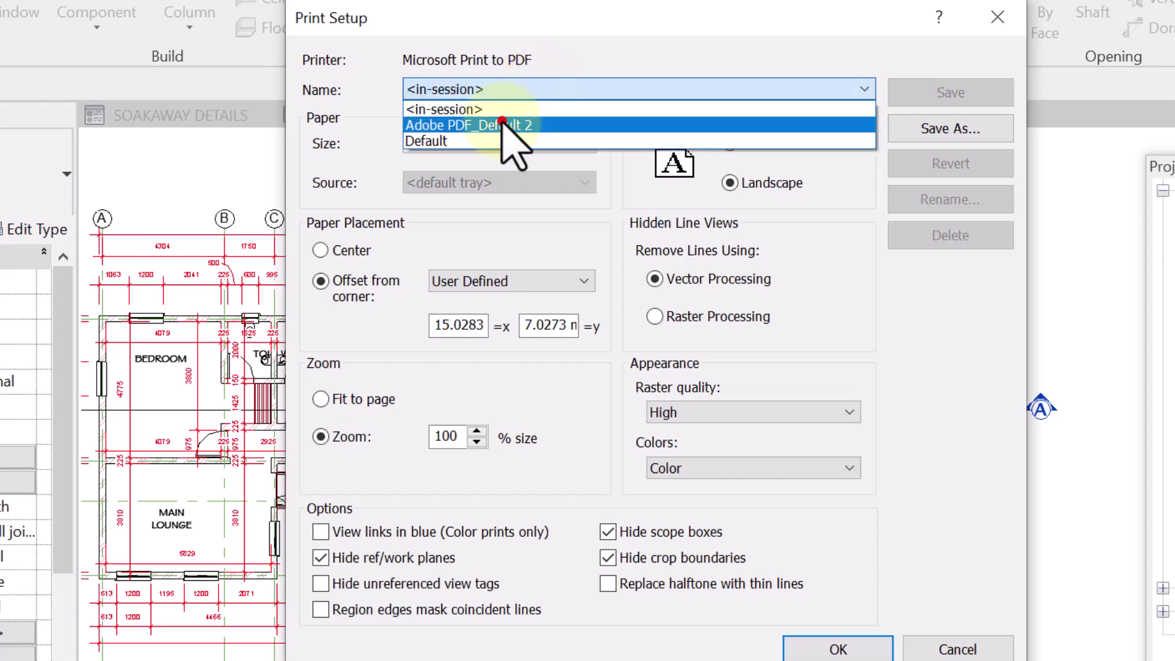
click(502, 126)
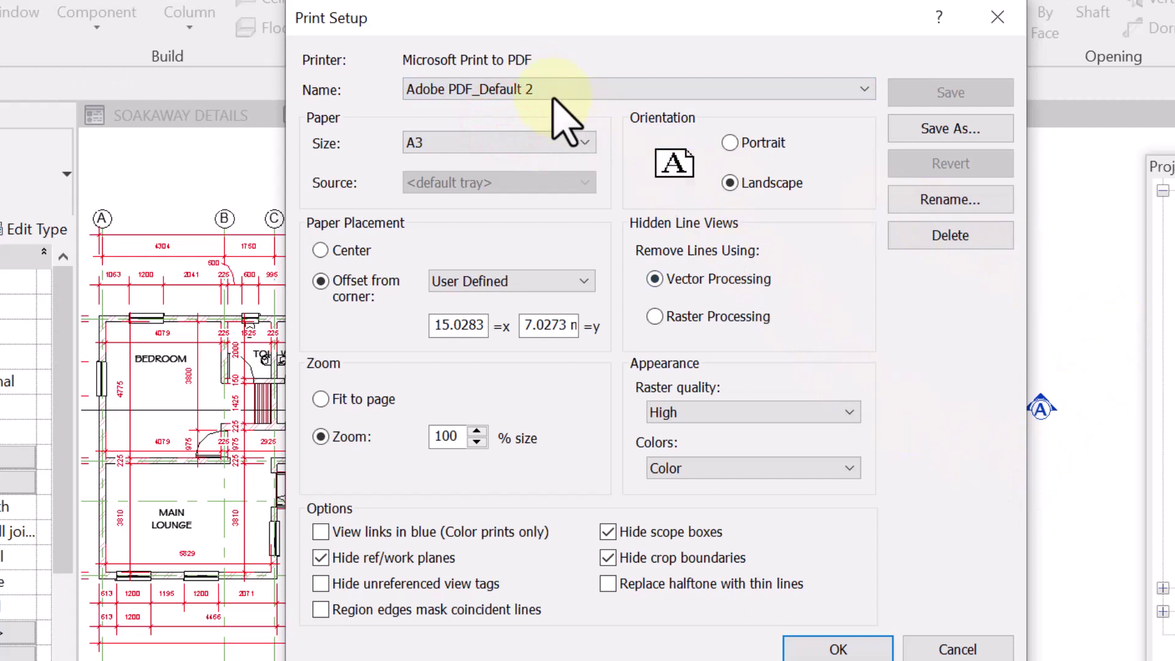
click(524, 89)
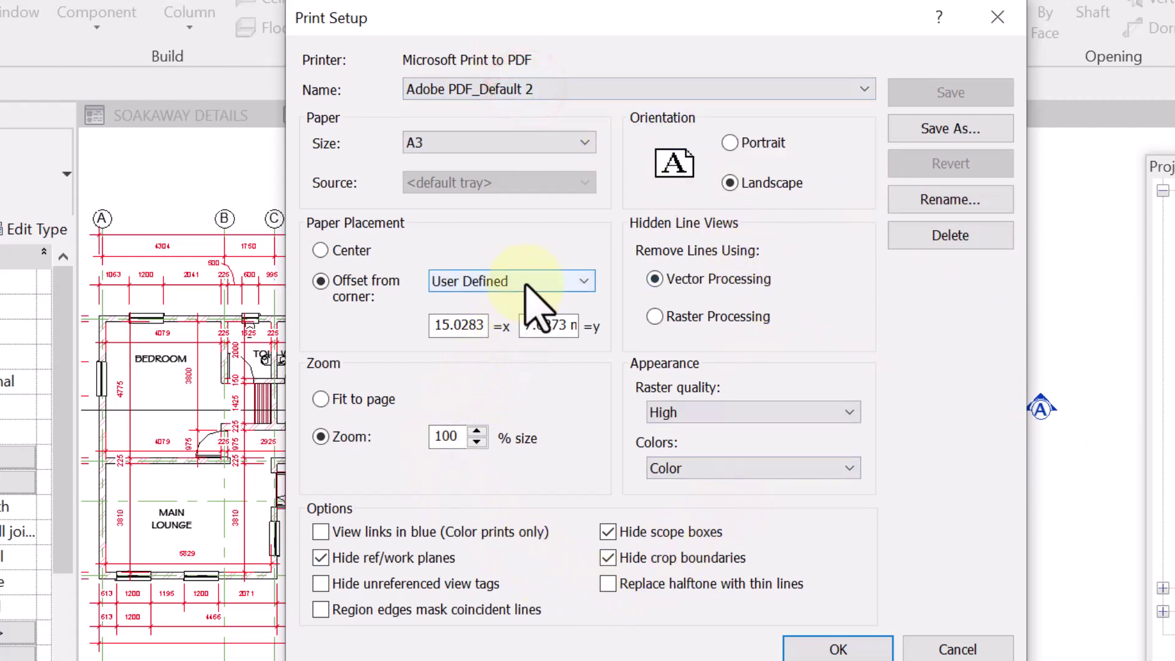
Keep the user-defined offset and A3 paper, set zoom to 95%, and save the setup.
click(549, 274)
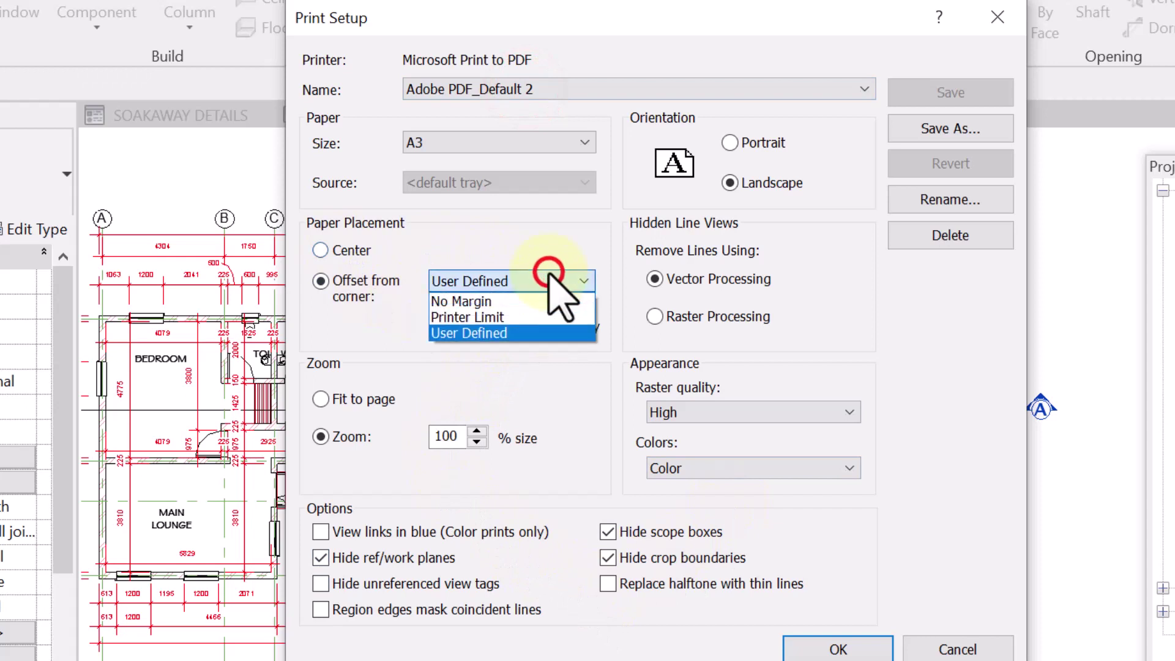
click(463, 335)
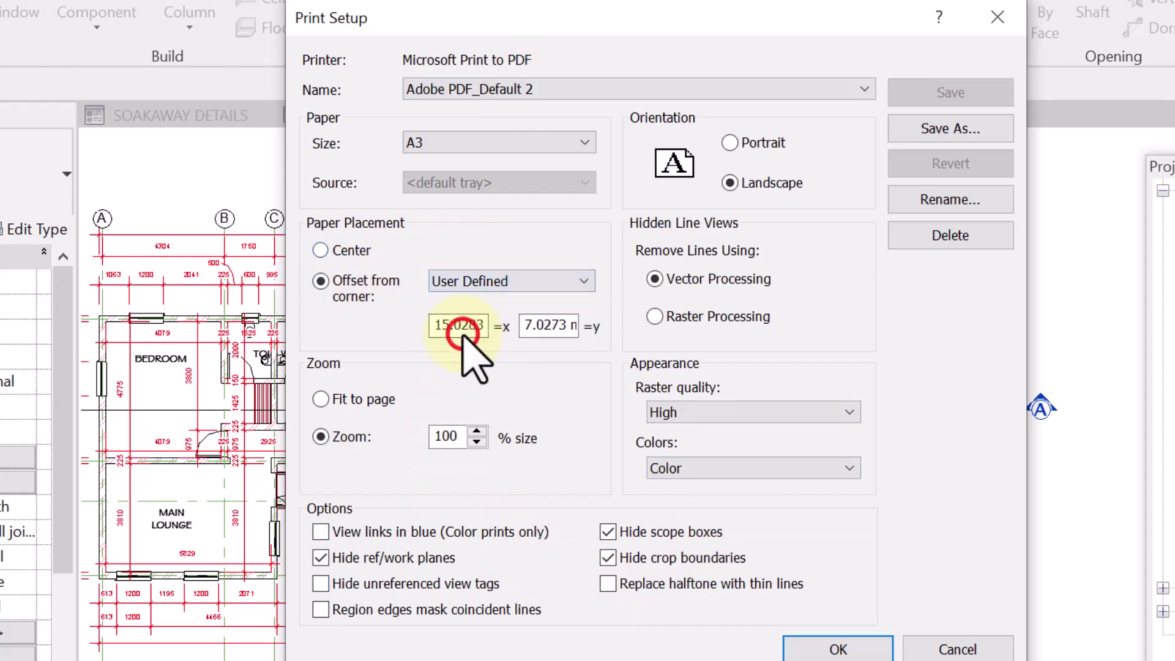
drag(452, 325, 424, 318)
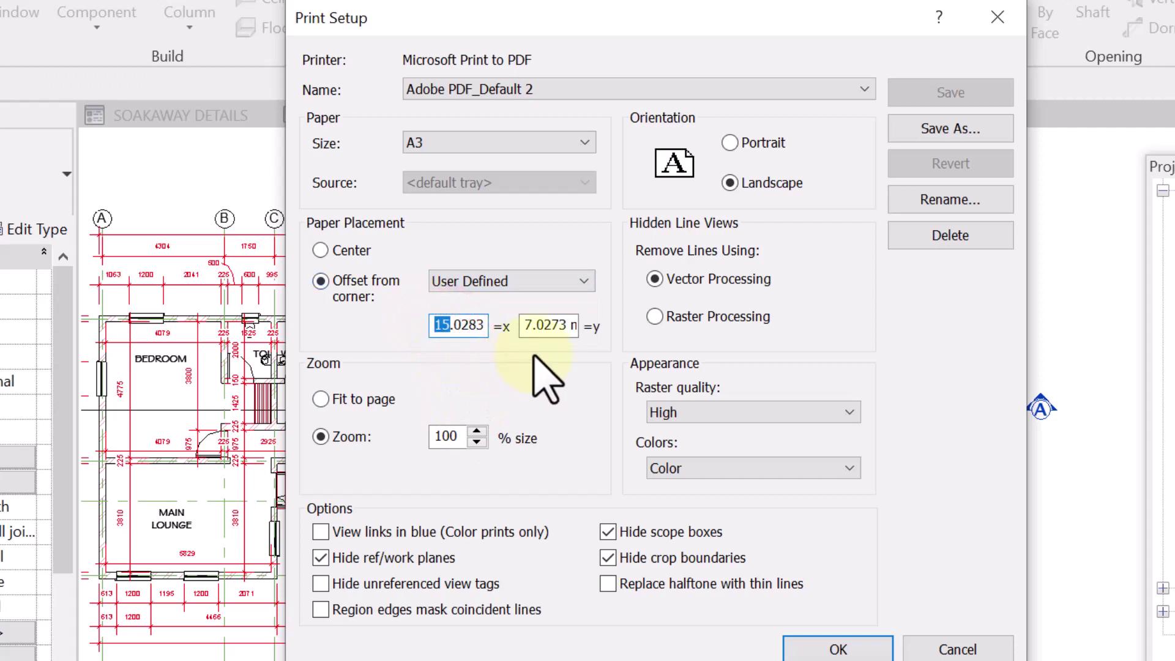
drag(532, 326, 525, 319)
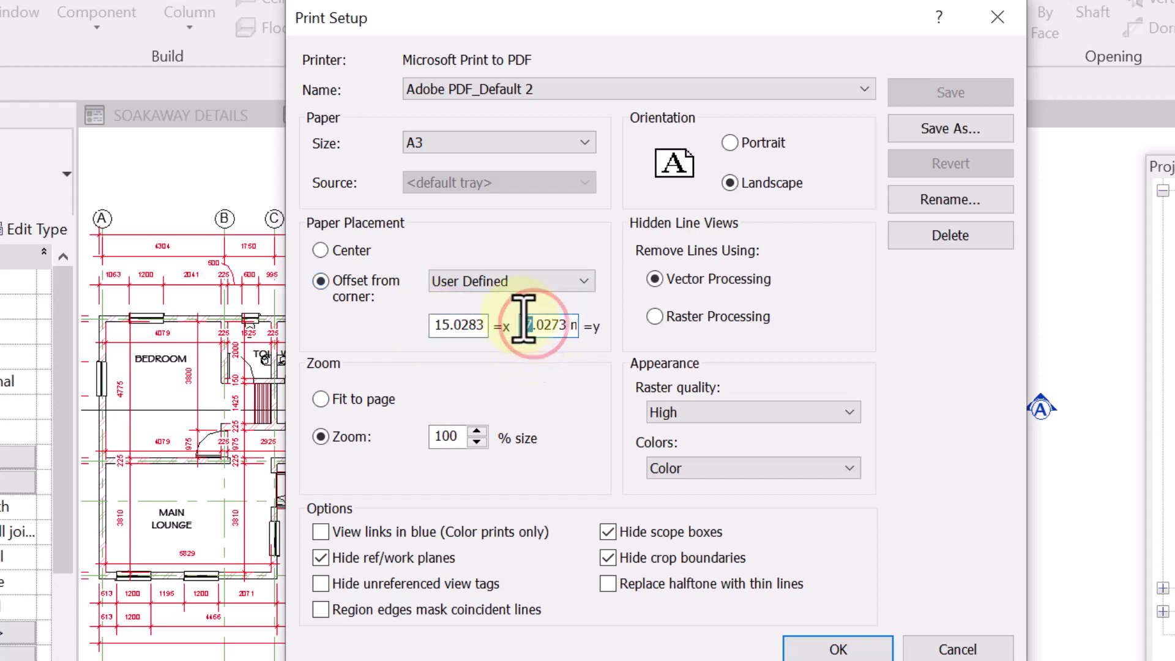
double_click(462, 438)
text(95)
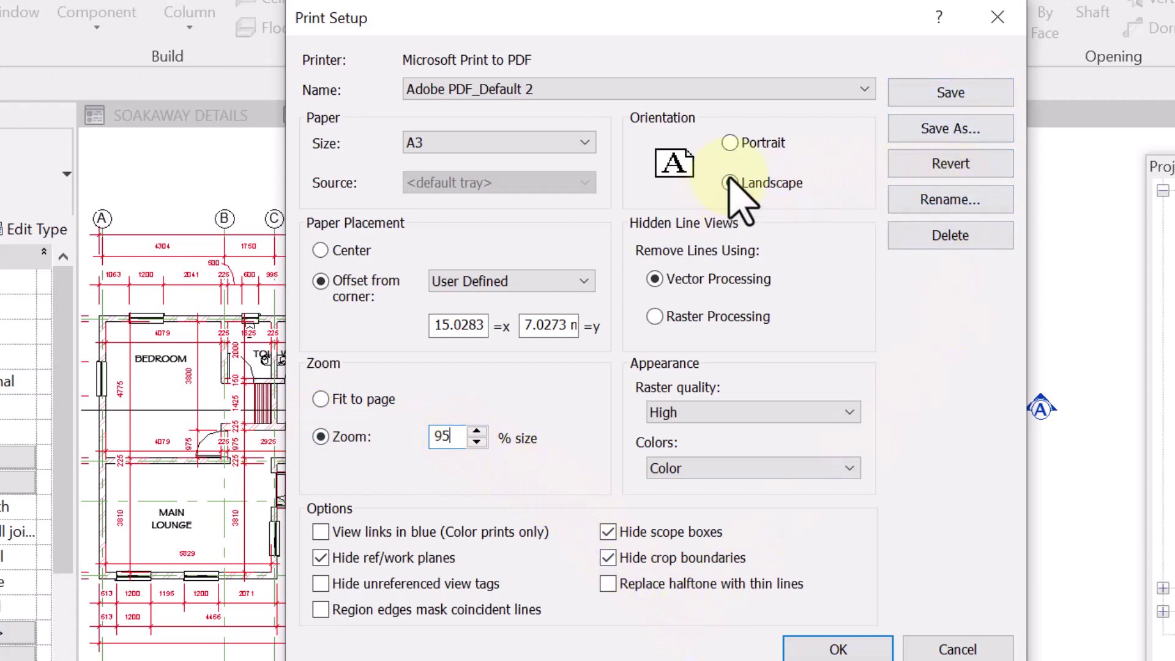
click(501, 134)
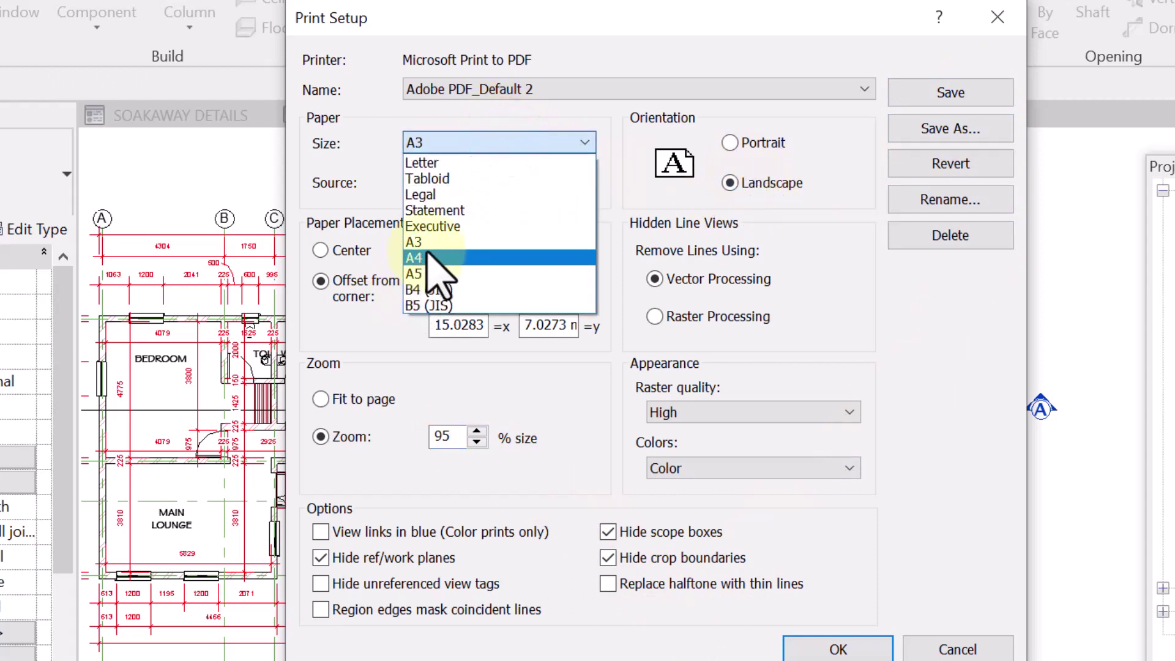
click(431, 244)
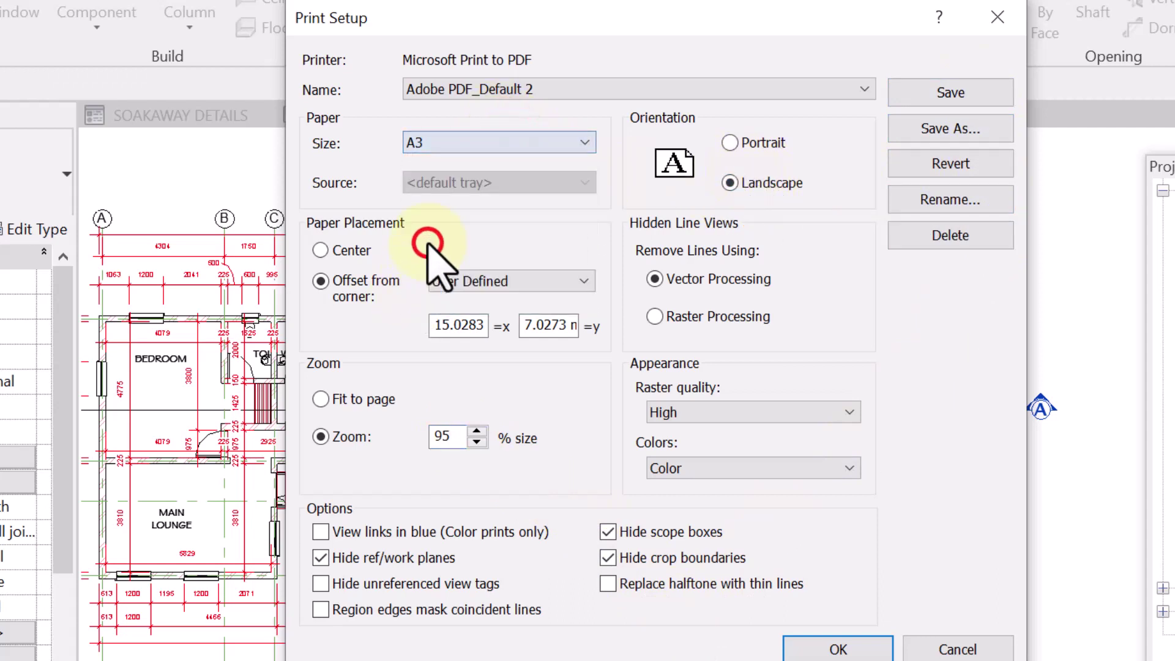
click(956, 97)
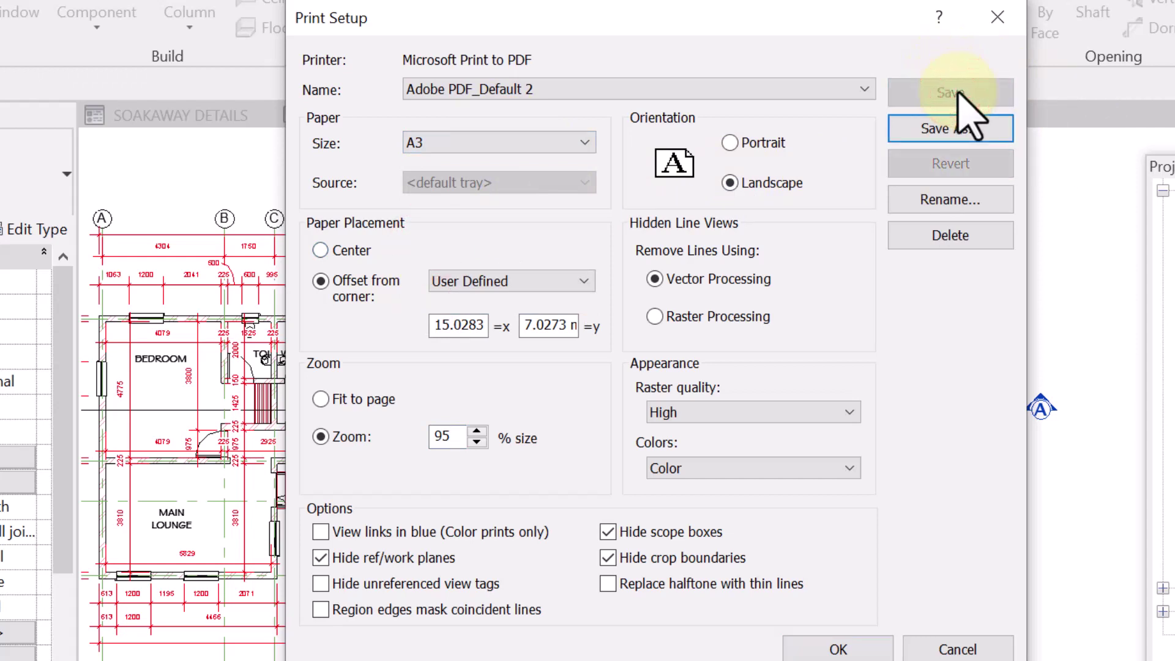
click(836, 640)
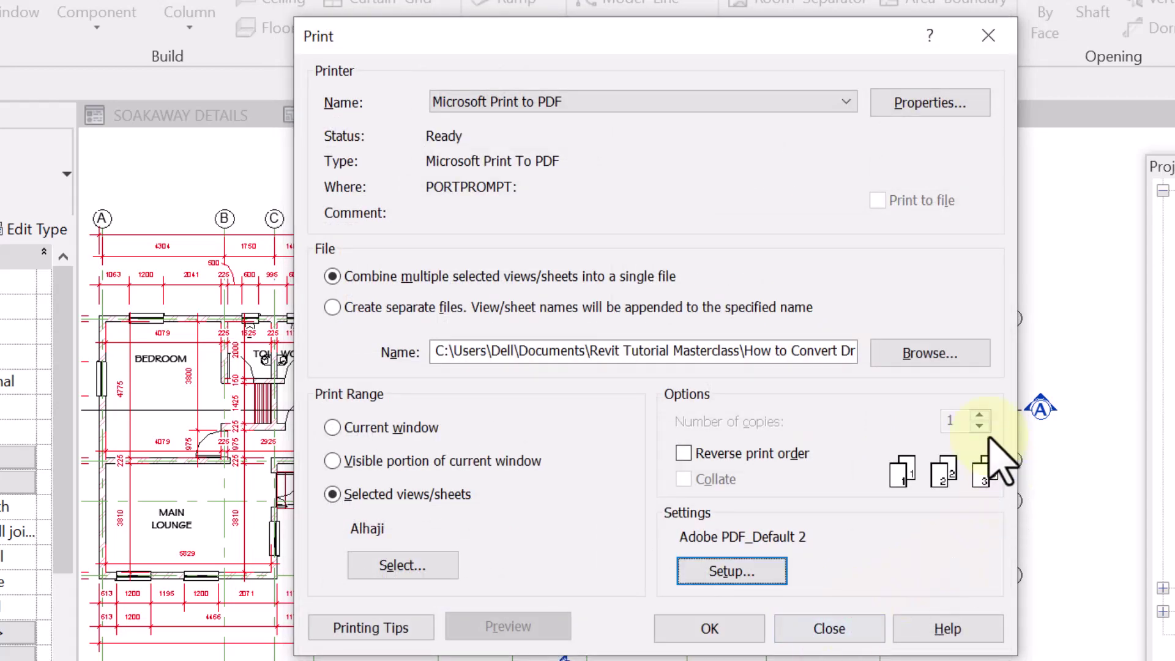
Clear the print set, show unchecked sheets, and include 00 - Cover.
click(401, 564)
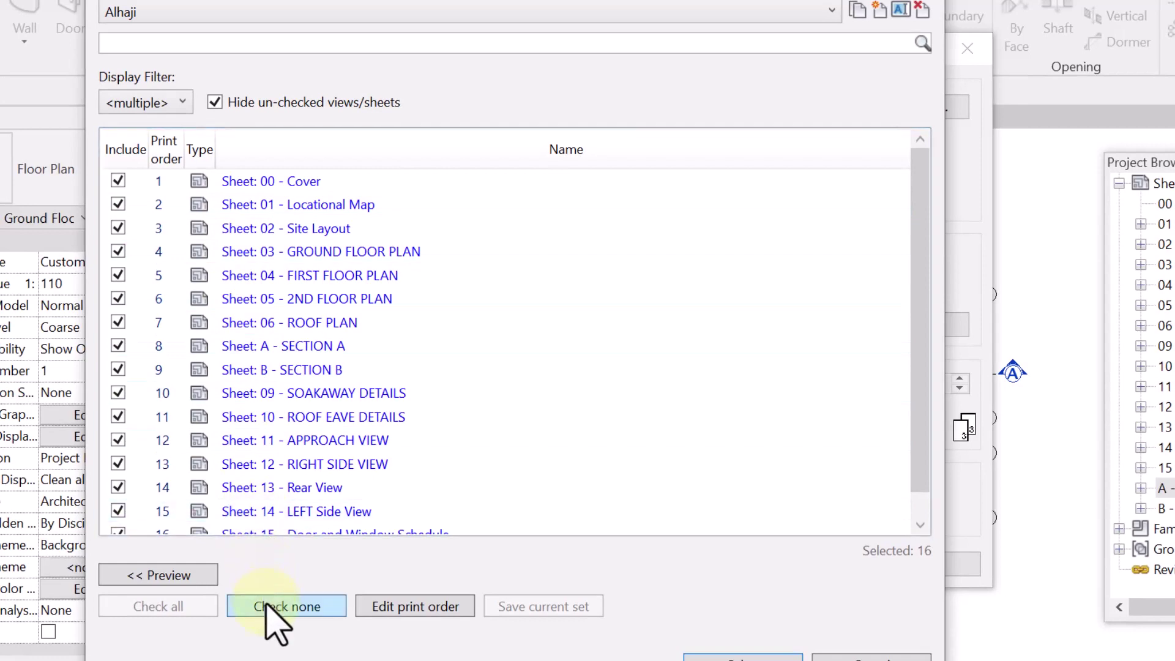
click(281, 608)
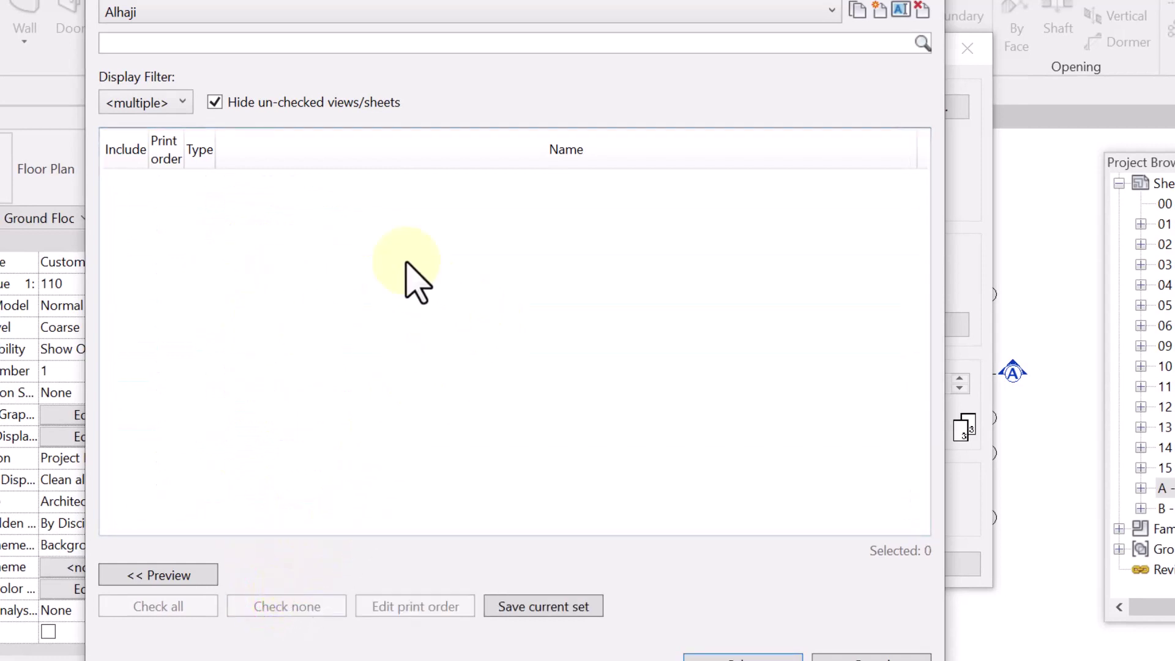
click(215, 102)
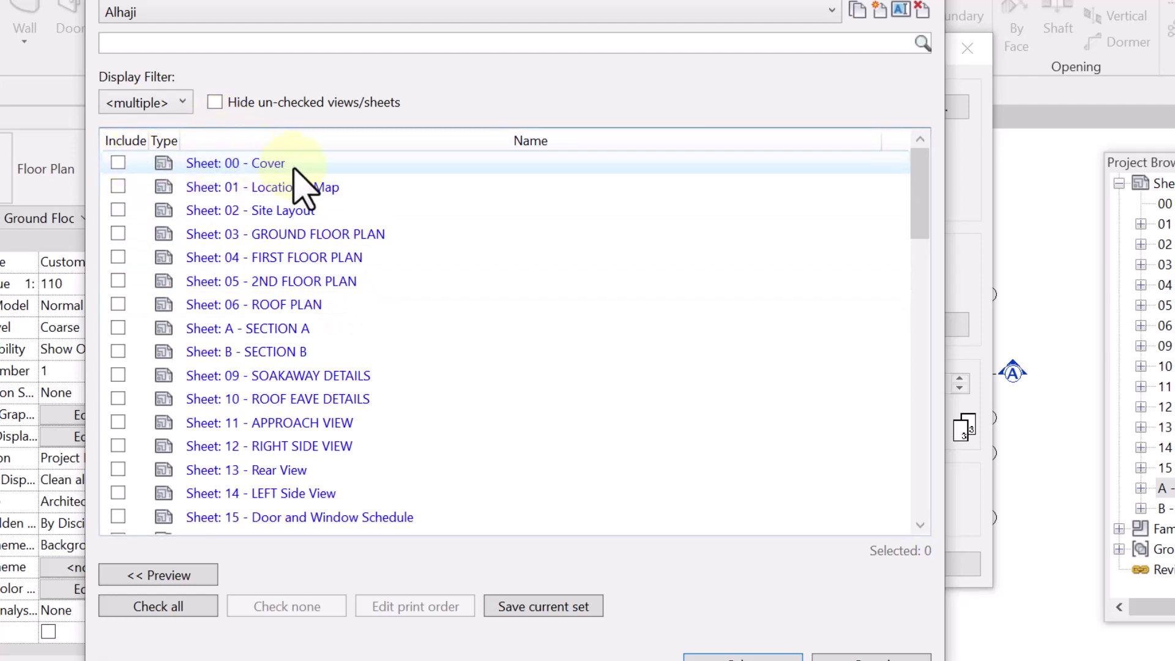
click(118, 163)
click(118, 163)
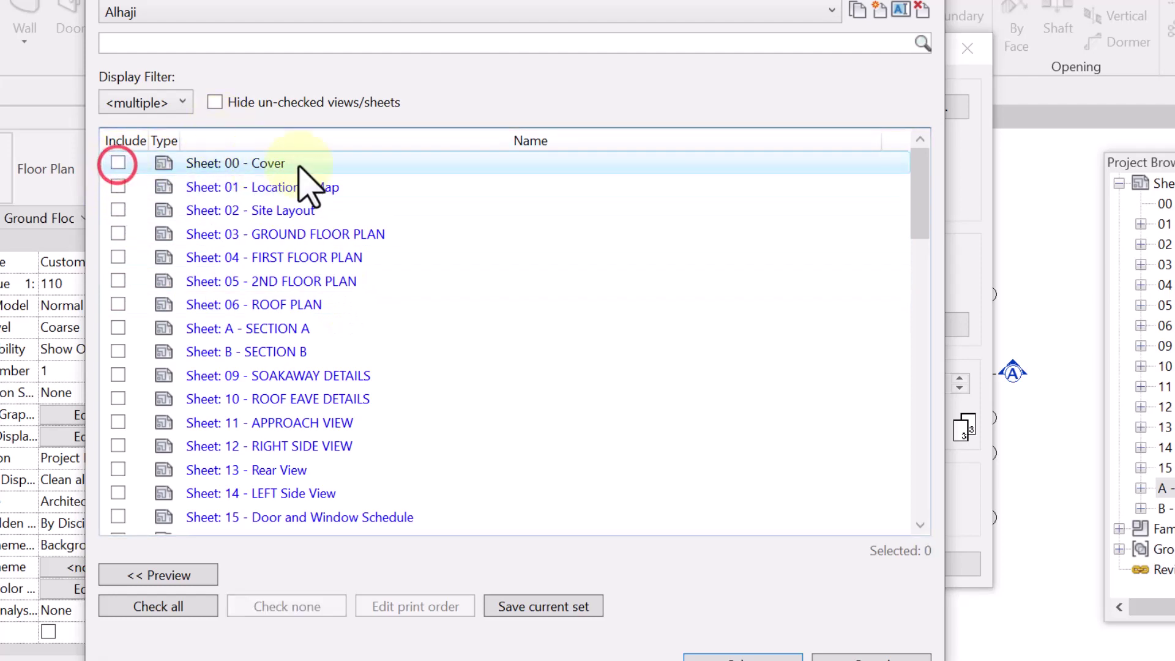
click(118, 162)
Include sheets 01 through 06 plus Section A and Section B in the print set.
click(118, 186)
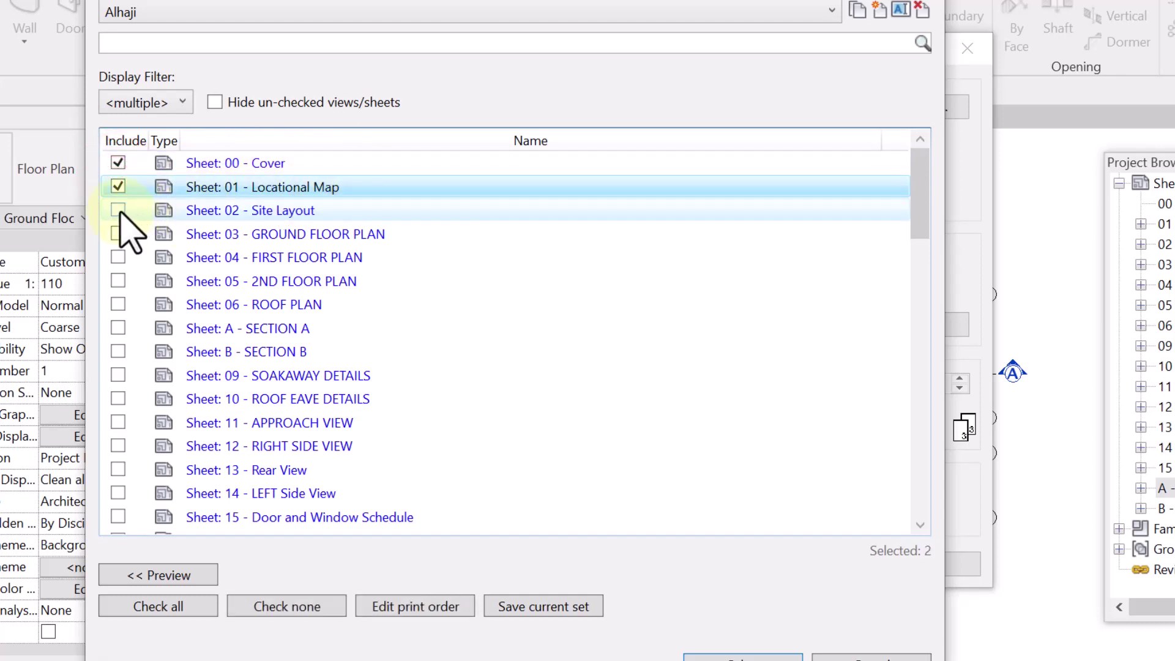
click(119, 210)
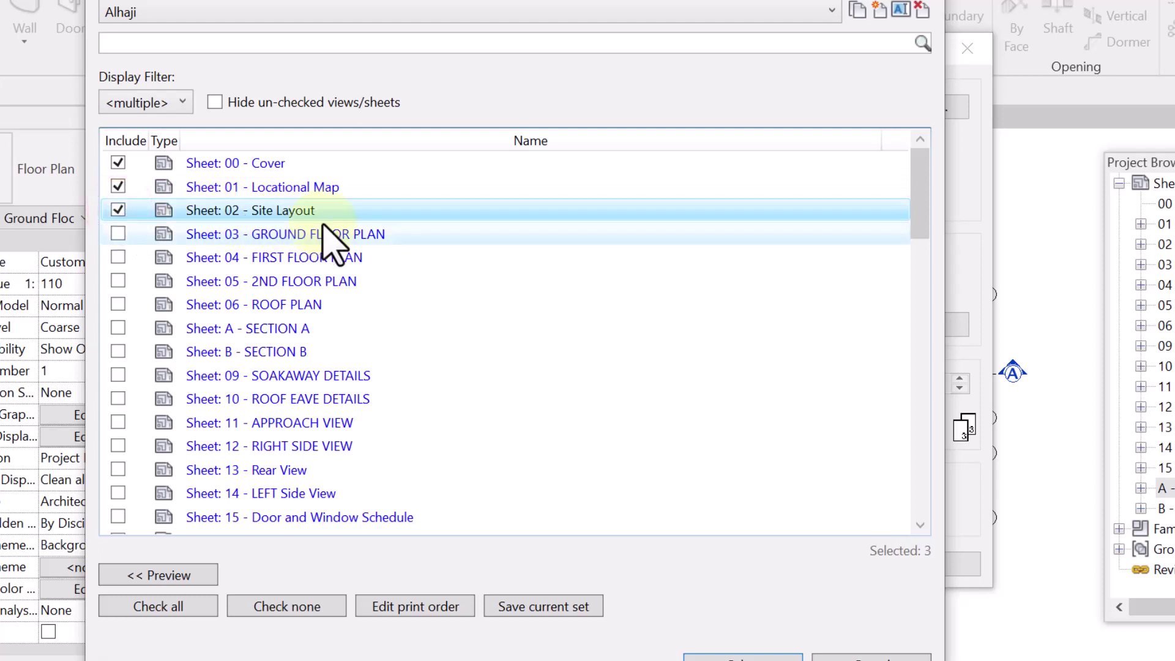
click(119, 233)
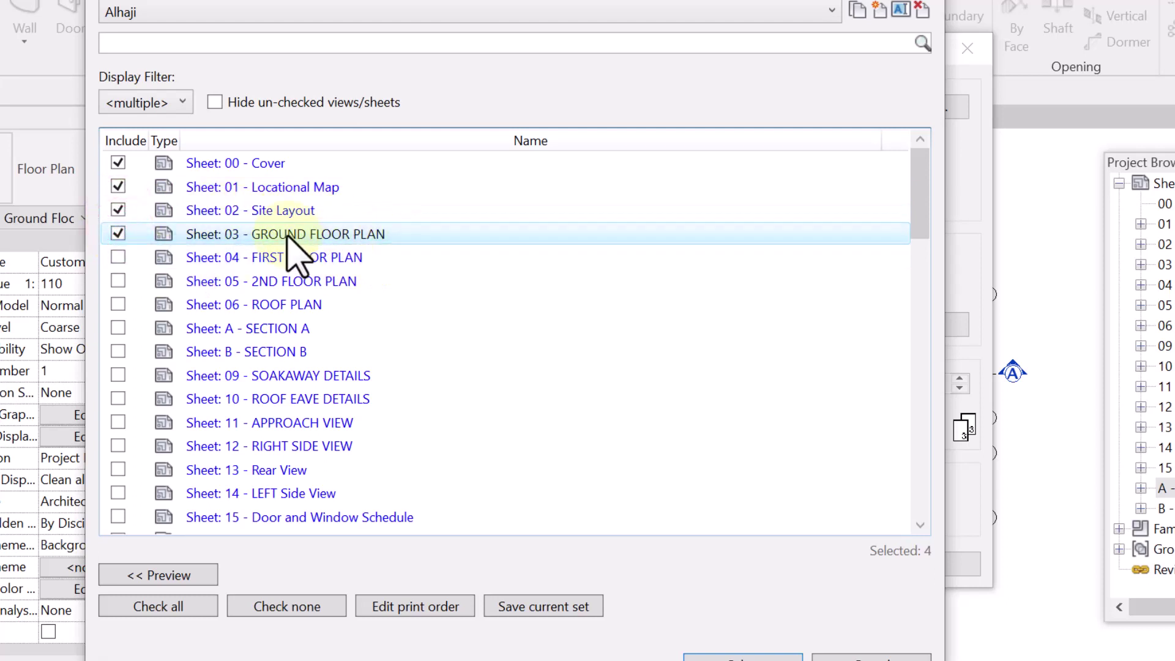
click(118, 257)
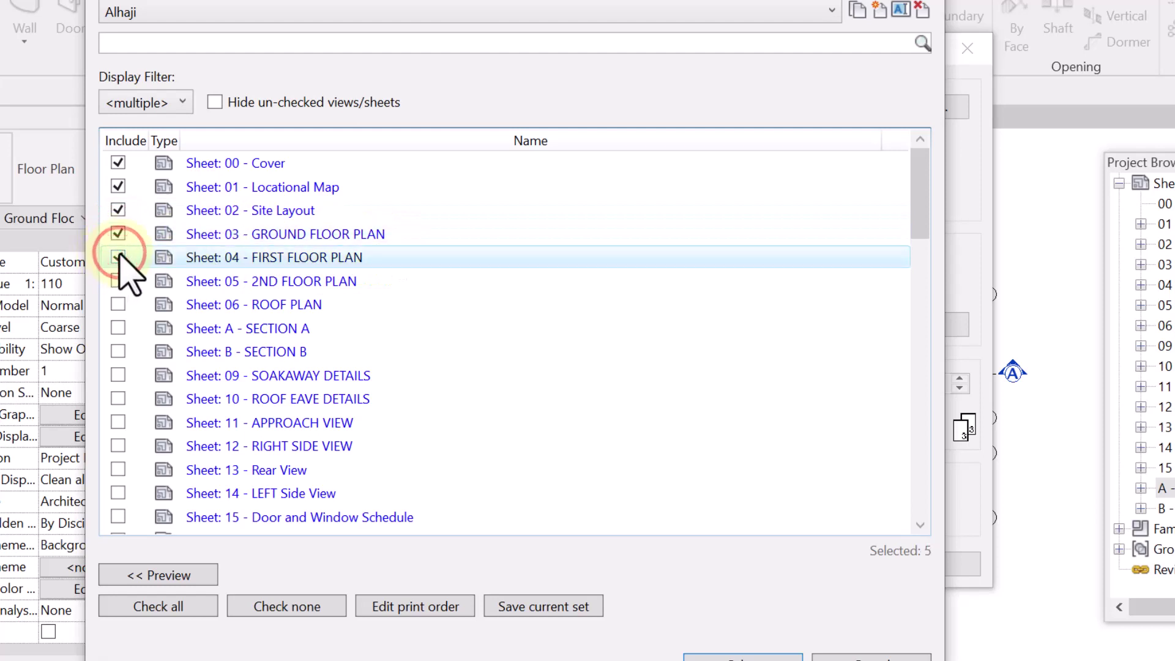
click(118, 280)
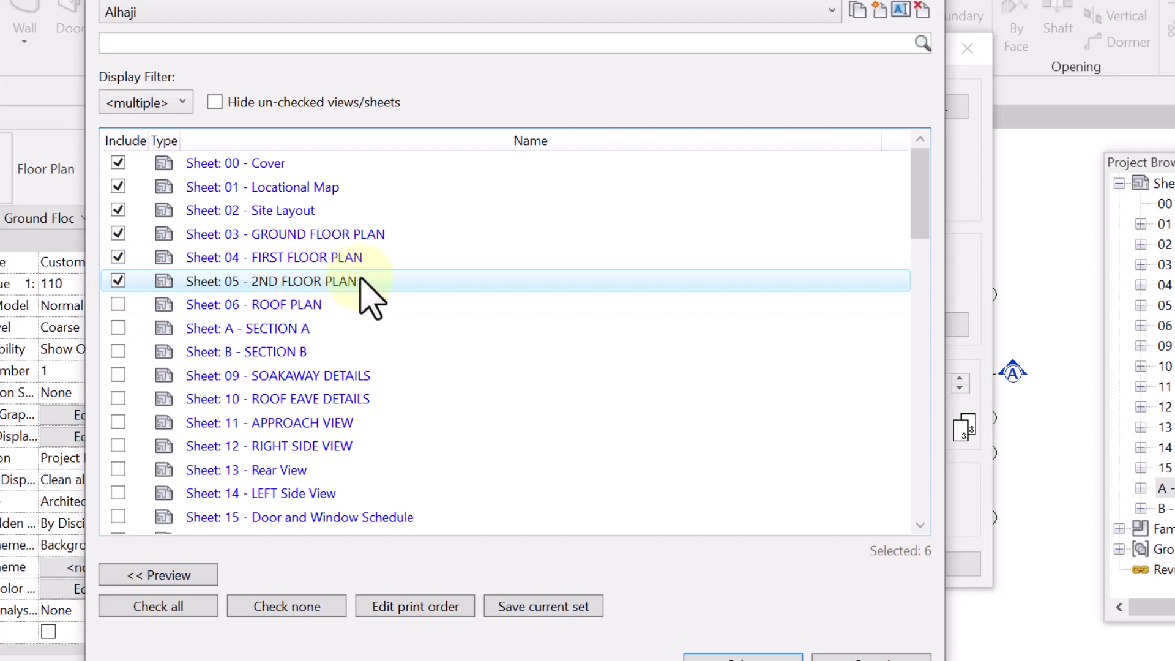
click(118, 304)
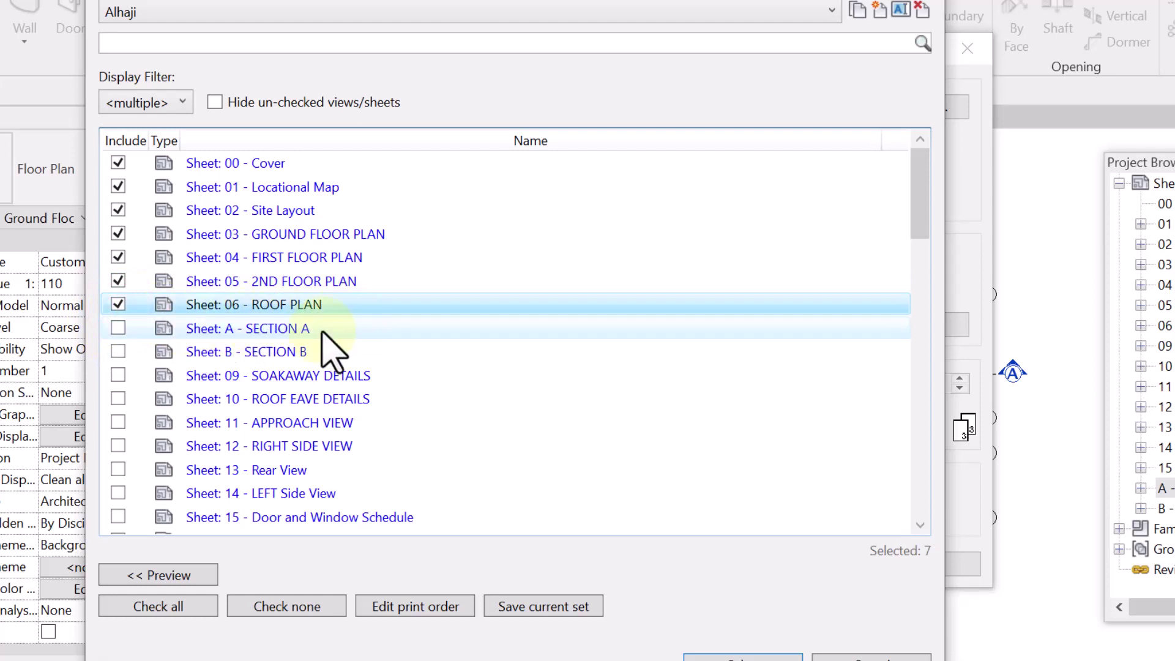
click(120, 330)
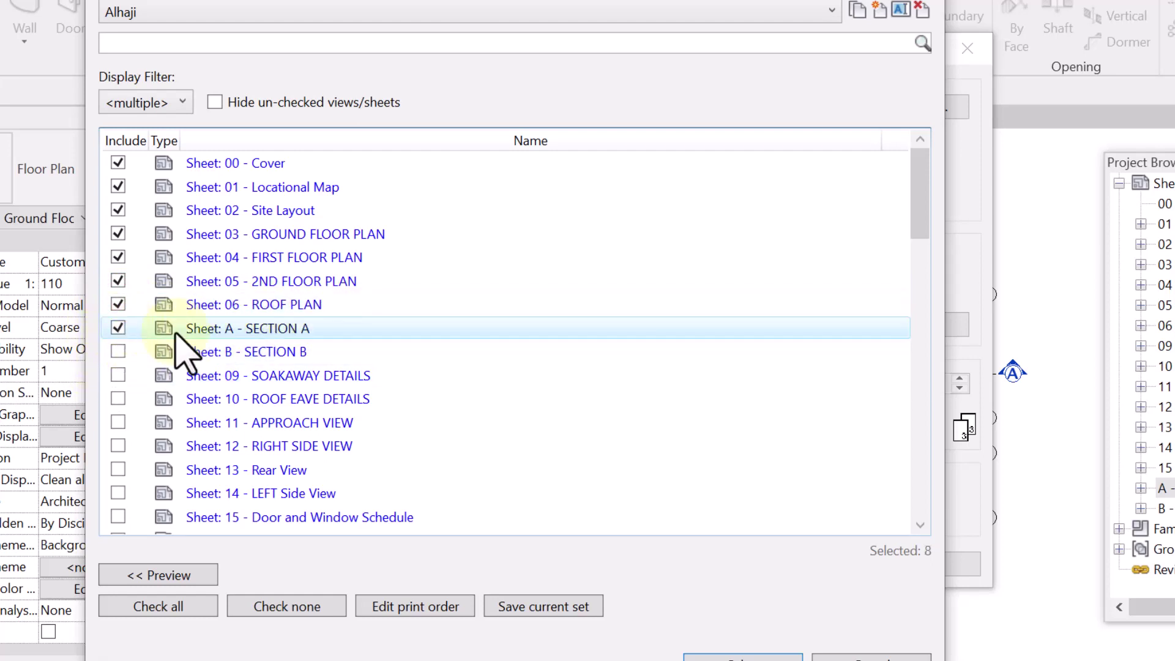
click(118, 352)
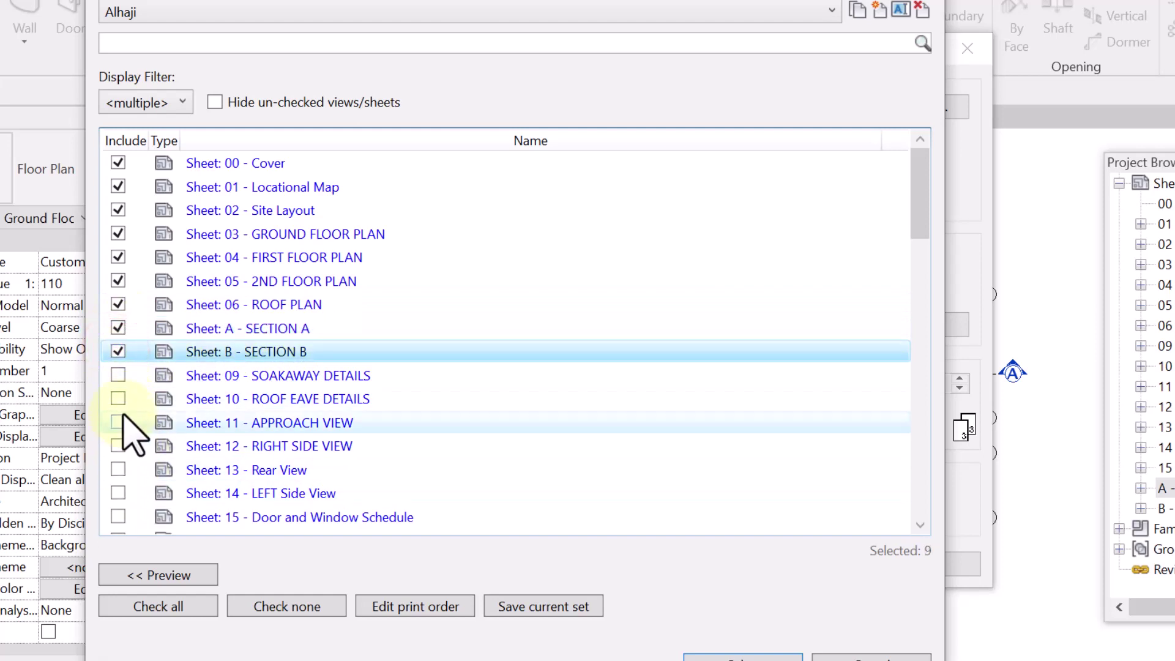
Include sheets 09 Soakaway Details through 15 Door and Window Schedule.
click(119, 375)
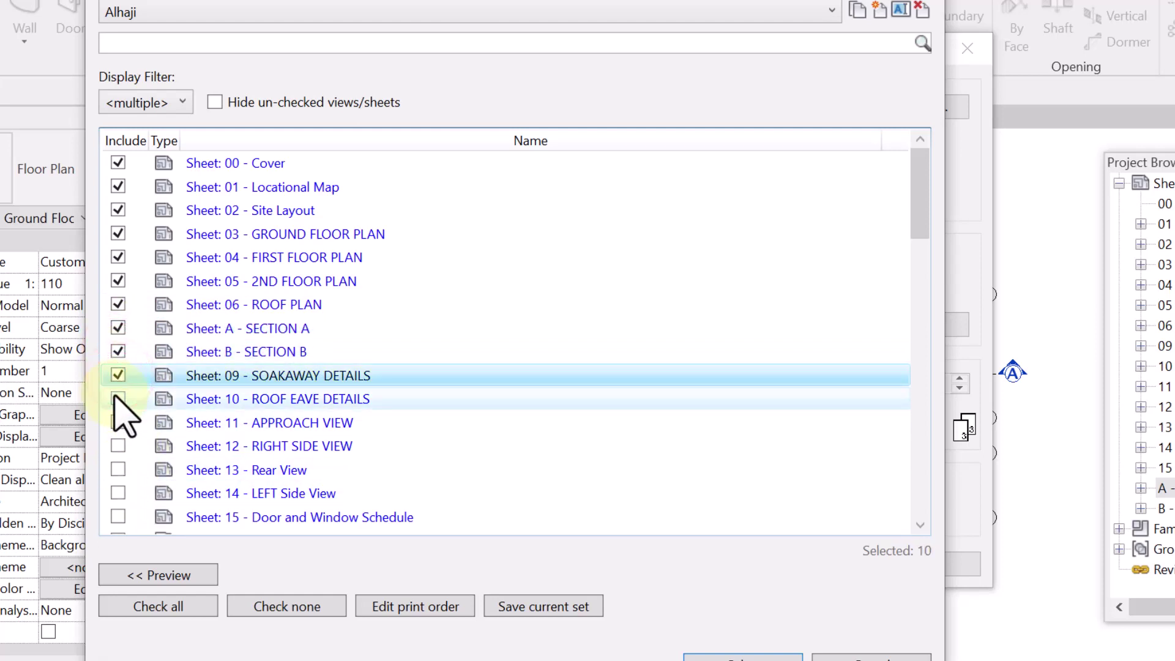
click(119, 398)
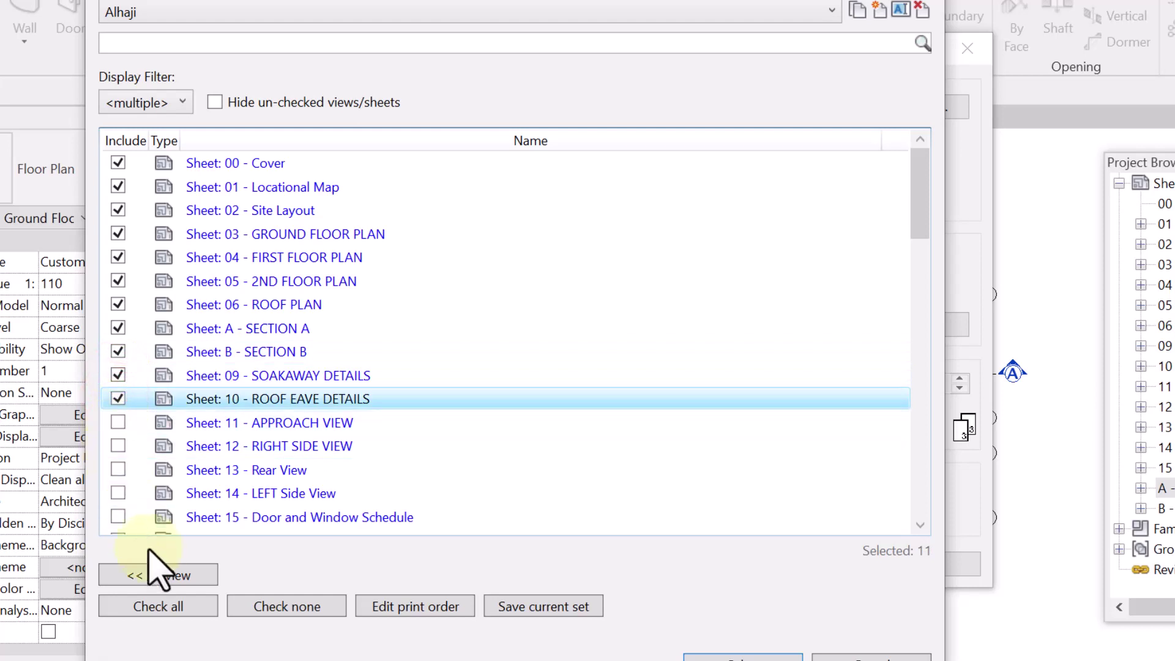
click(119, 423)
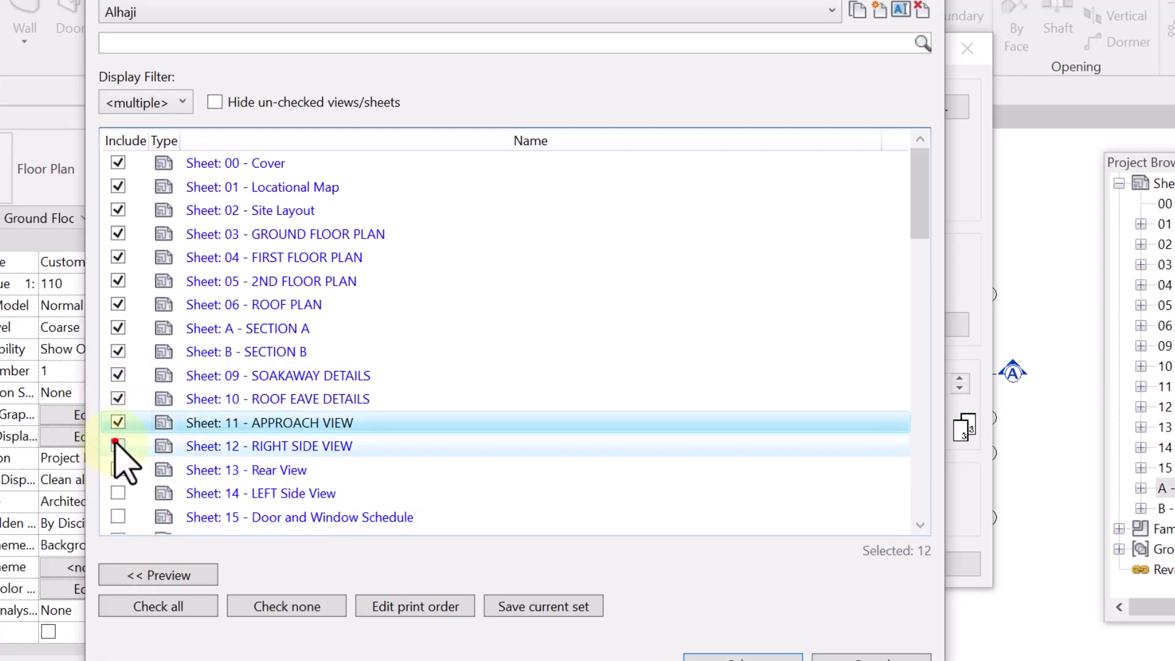
click(116, 442)
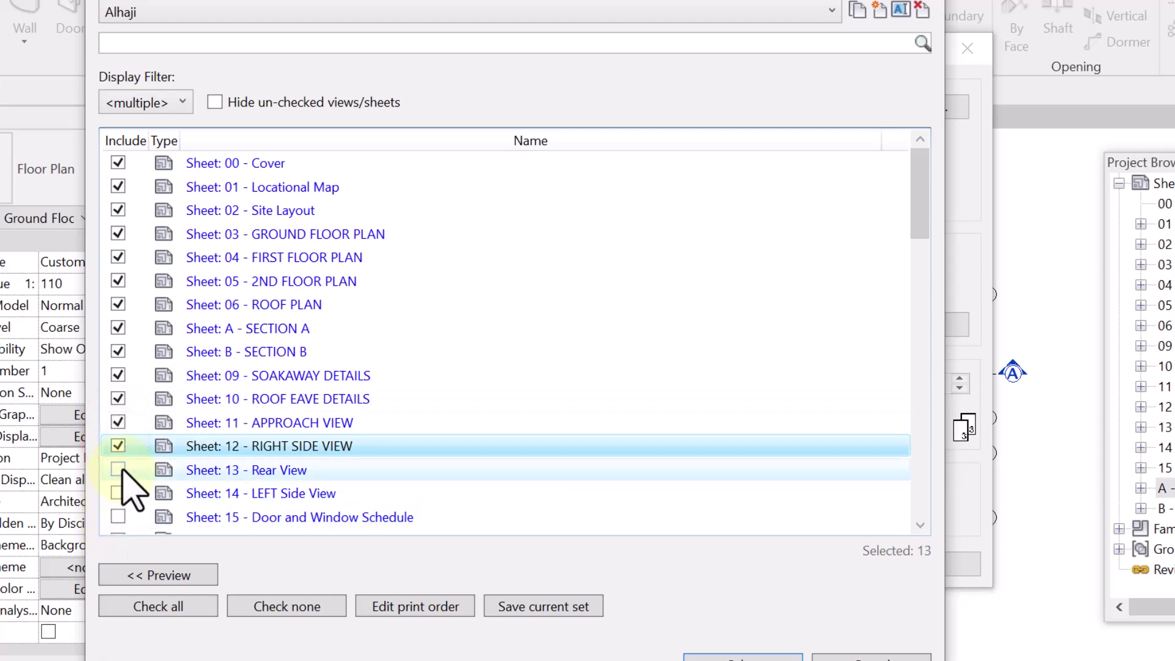
click(118, 469)
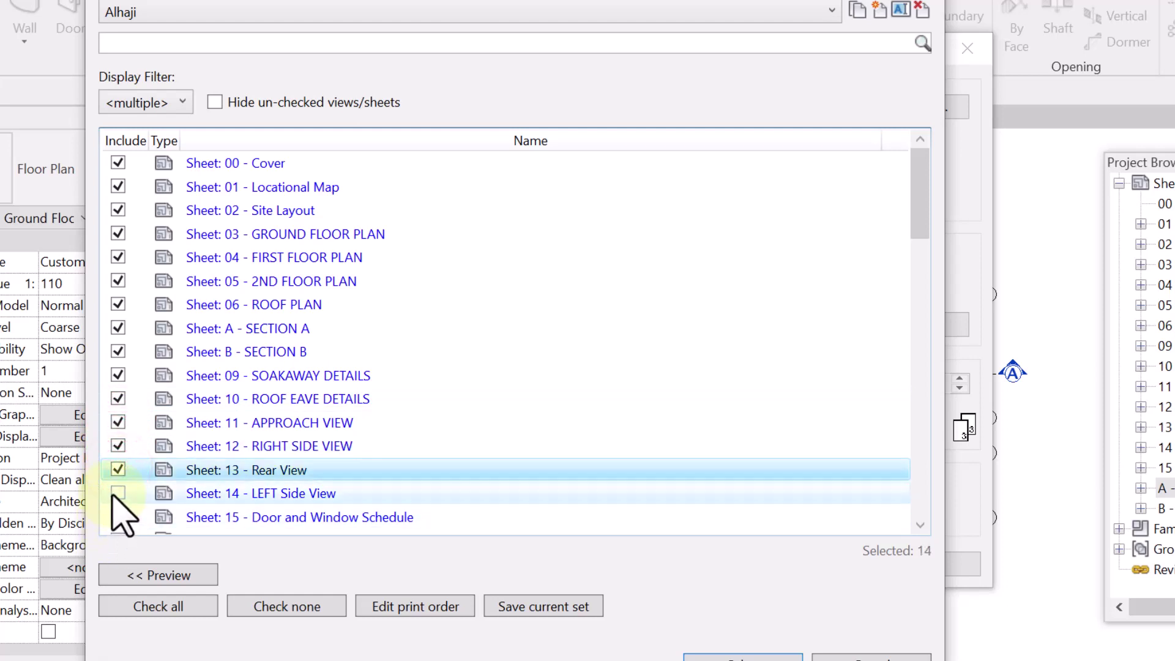
click(113, 493)
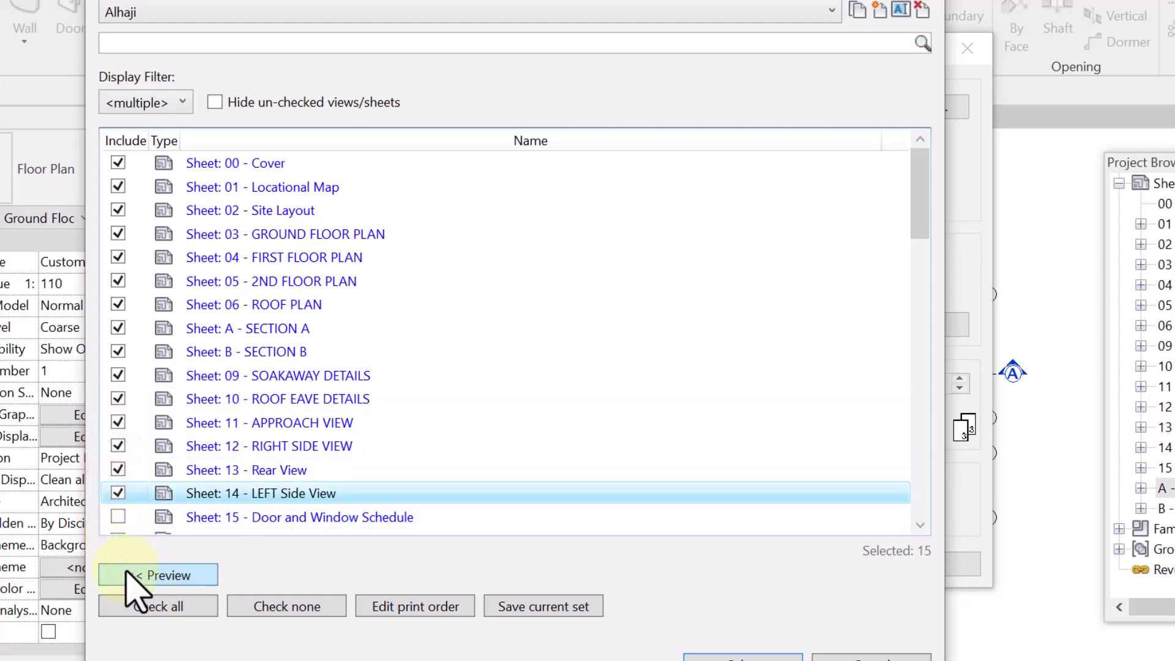
click(118, 514)
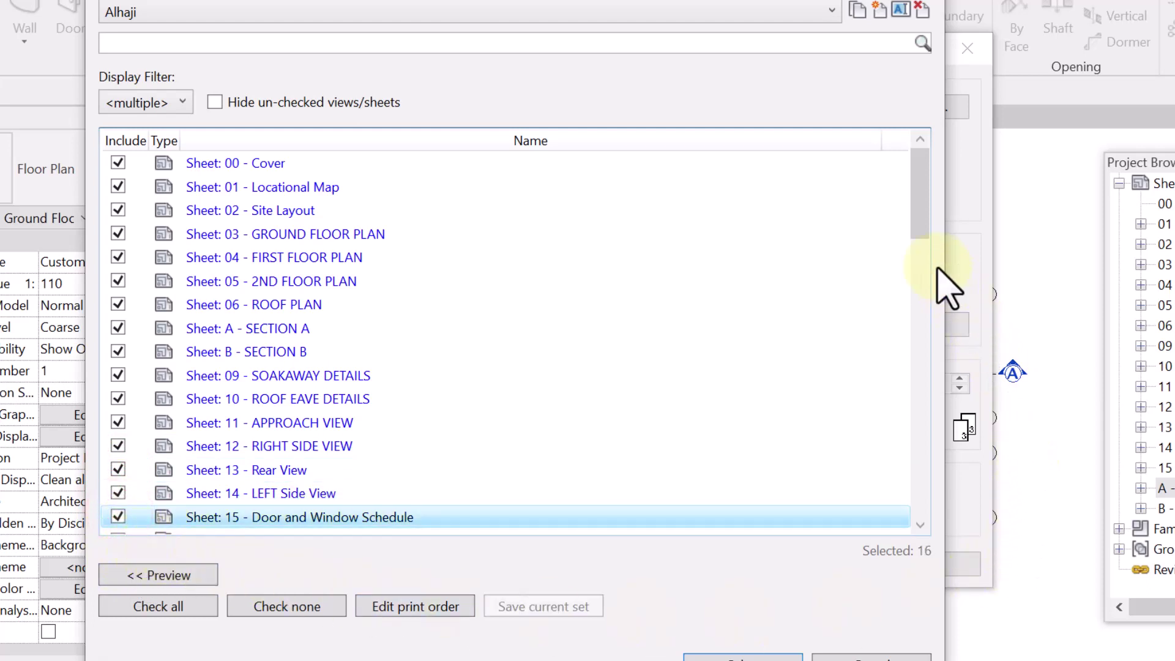
drag(928, 228, 926, 281)
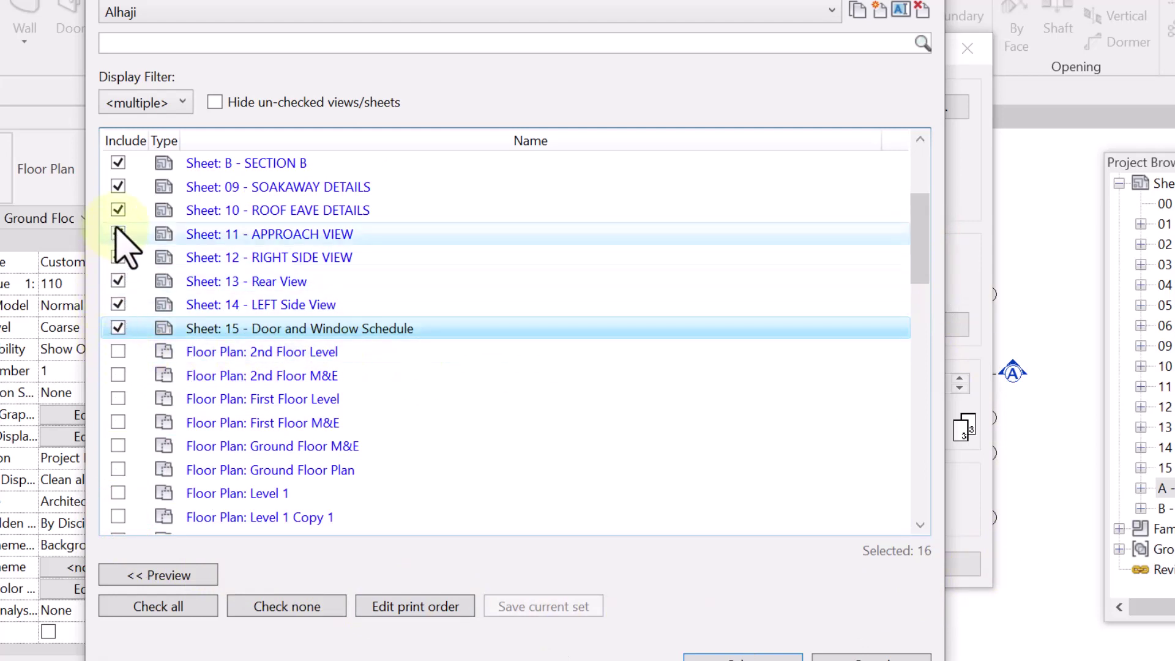
scroll(119, 202, up, 2)
scroll(121, 184, up, 1)
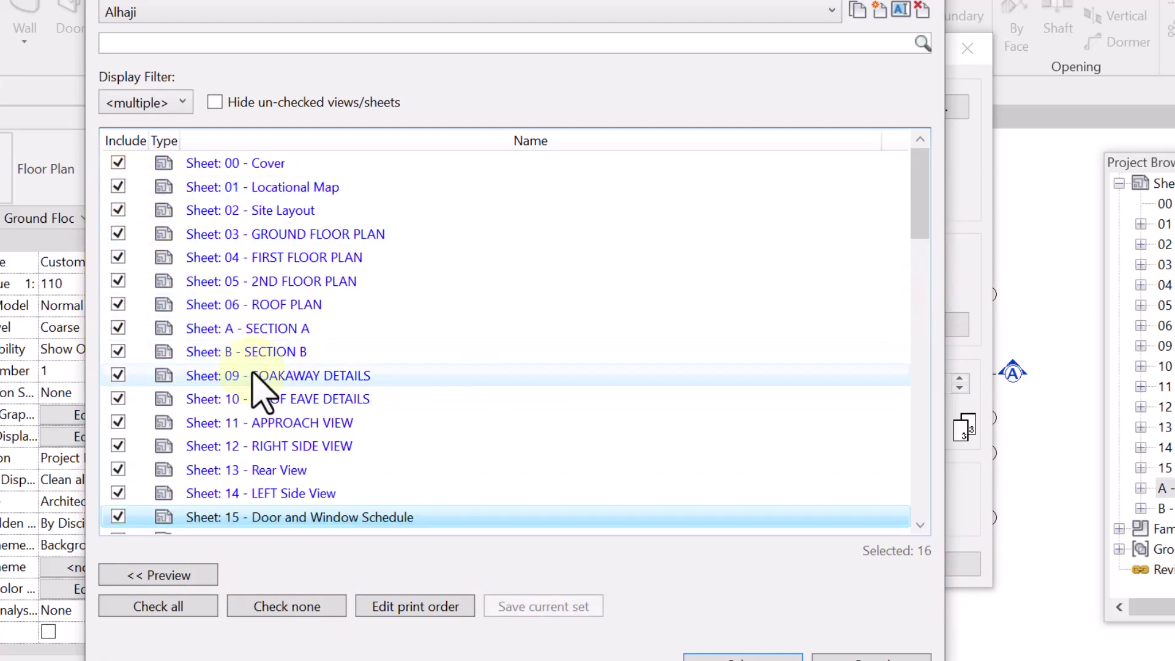
Set a manual print order with Section A and Section B right after the Roof Plan.
click(215, 102)
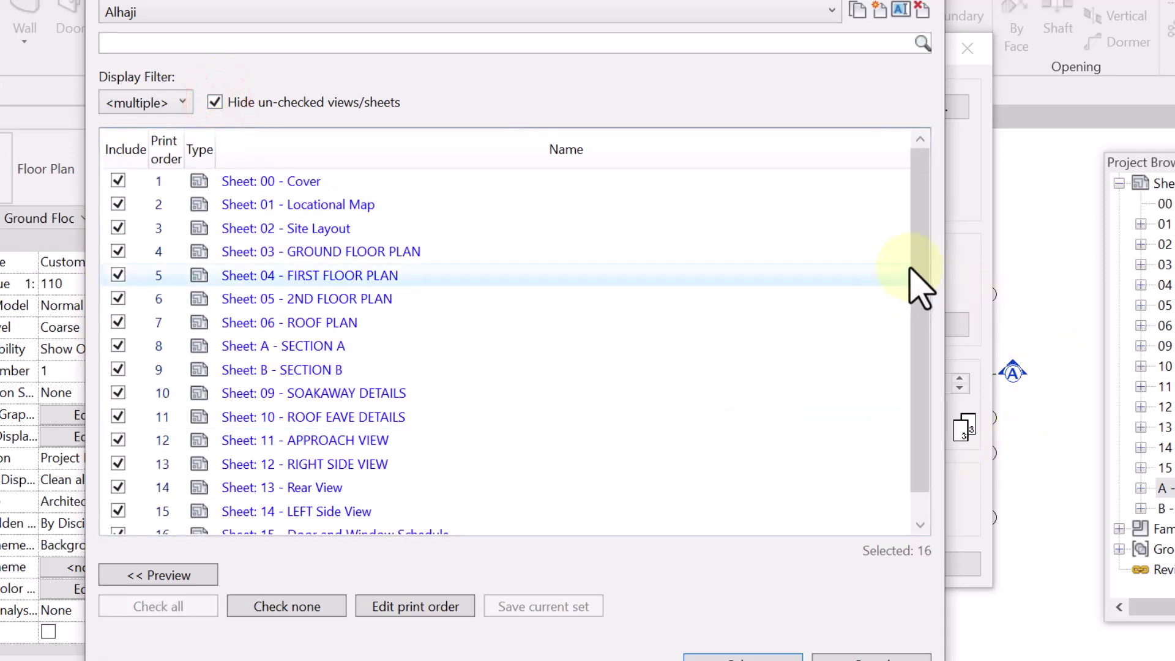
mouse_move(916, 251)
mouse_down()
mouse_move(927, 328)
mouse_move(924, 190)
mouse_move(926, 429)
mouse_up()
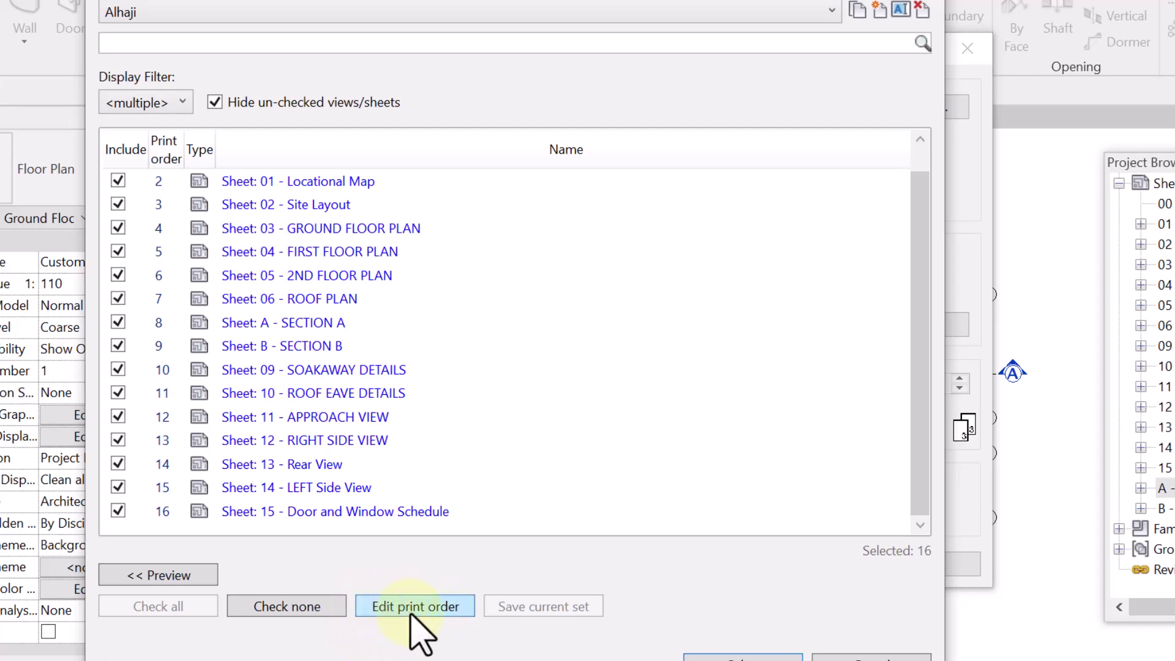
click(411, 614)
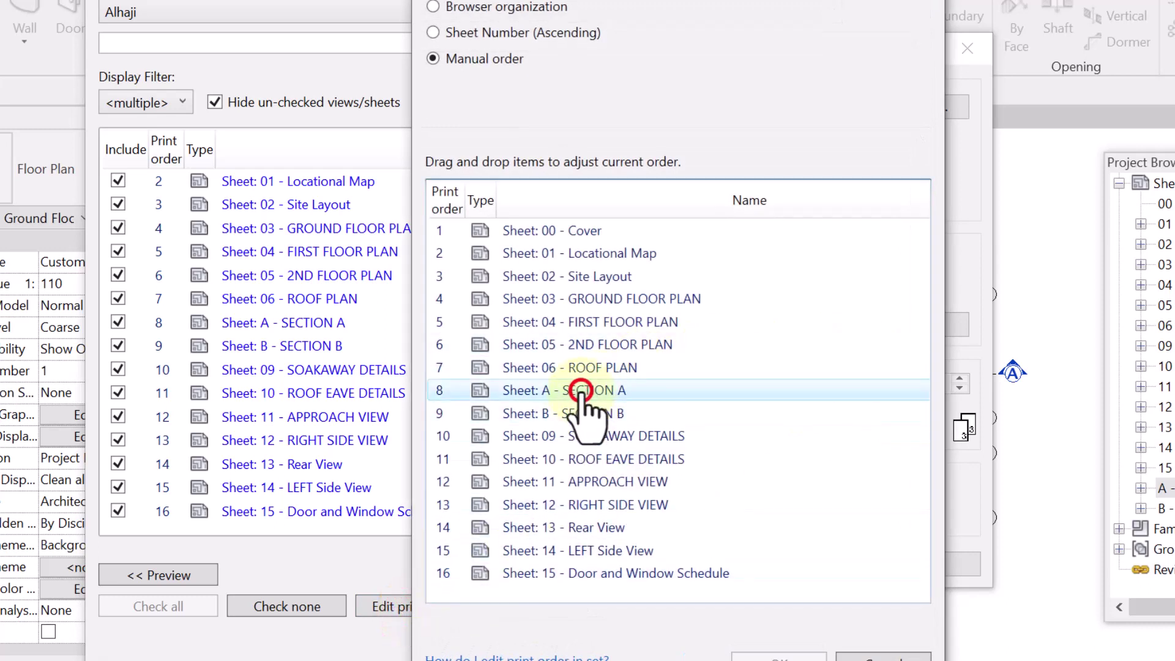
drag(580, 392, 599, 572)
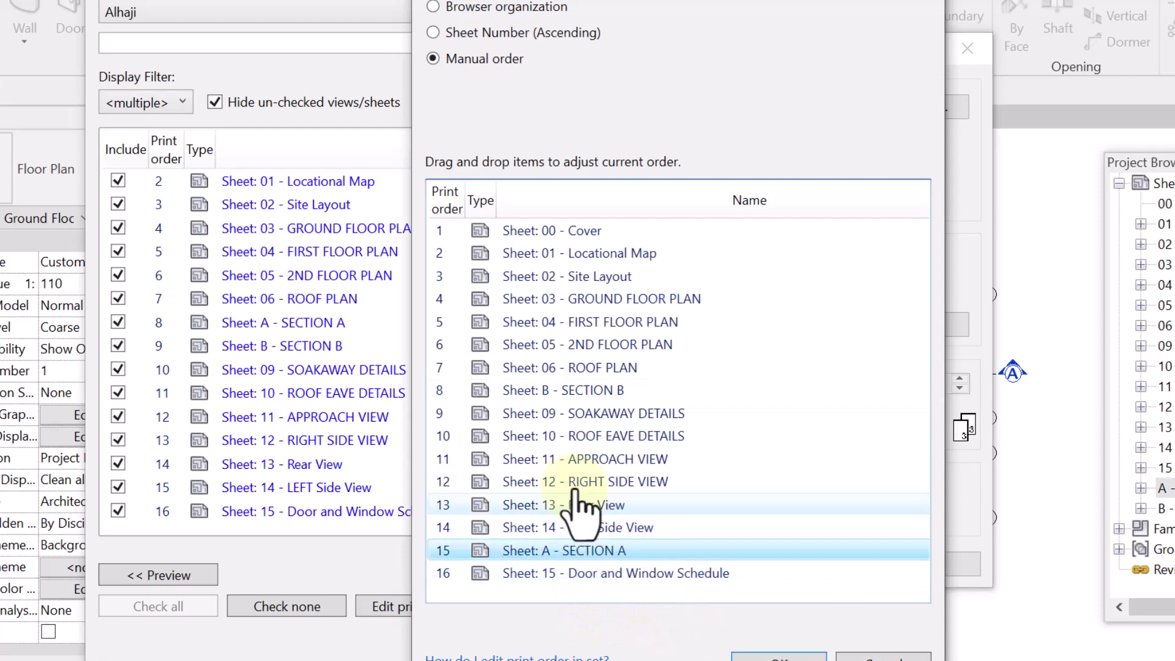
mouse_move(548, 391)
mouse_down()
mouse_move(570, 638)
mouse_move(566, 562)
mouse_up()
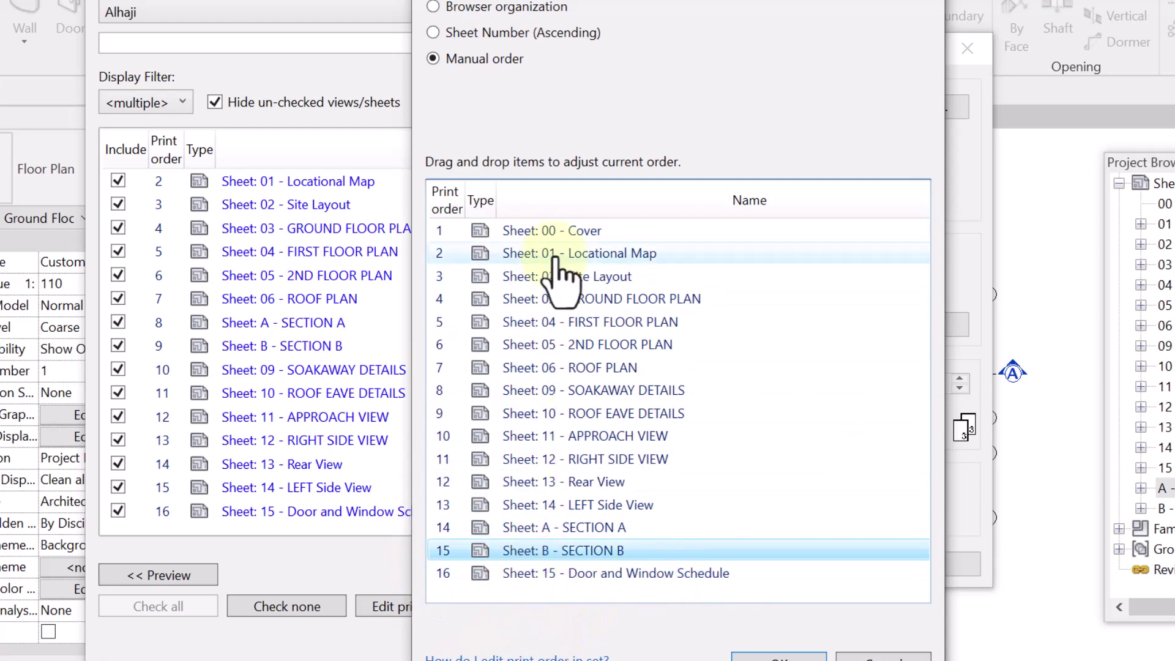
mouse_move(546, 528)
mouse_down()
mouse_move(554, 338)
mouse_move(554, 420)
mouse_move(540, 390)
mouse_move(559, 407)
mouse_move(553, 374)
mouse_move(556, 392)
mouse_up()
mouse_move(578, 551)
mouse_down()
mouse_move(575, 401)
mouse_move(587, 423)
mouse_move(581, 411)
mouse_up()
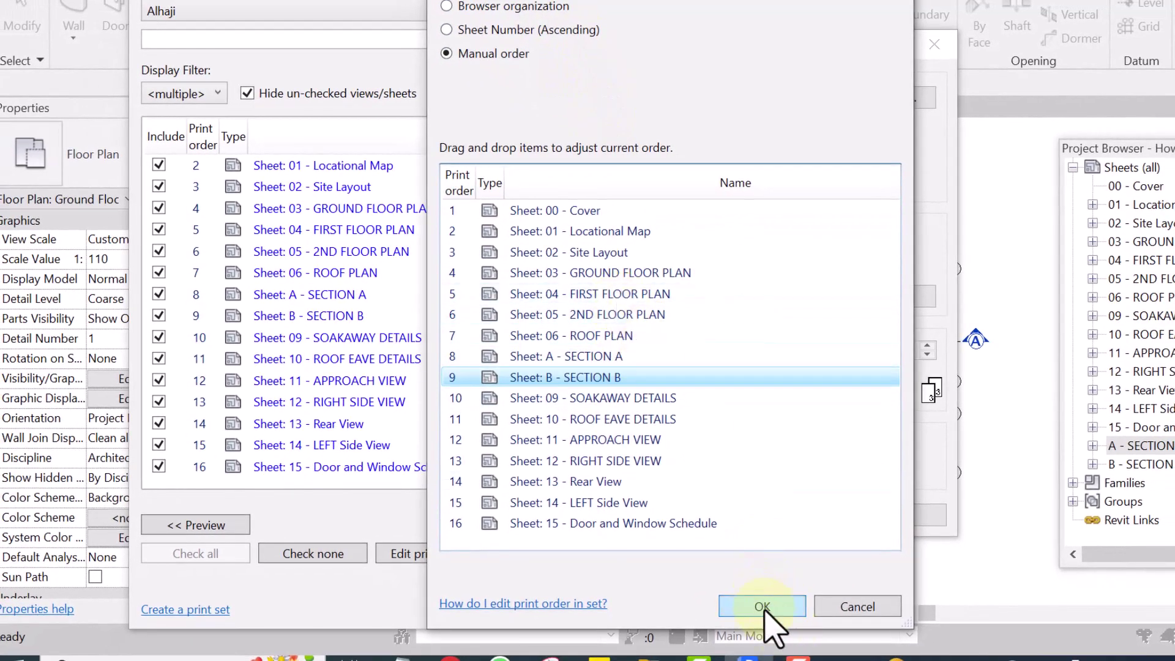
click(764, 606)
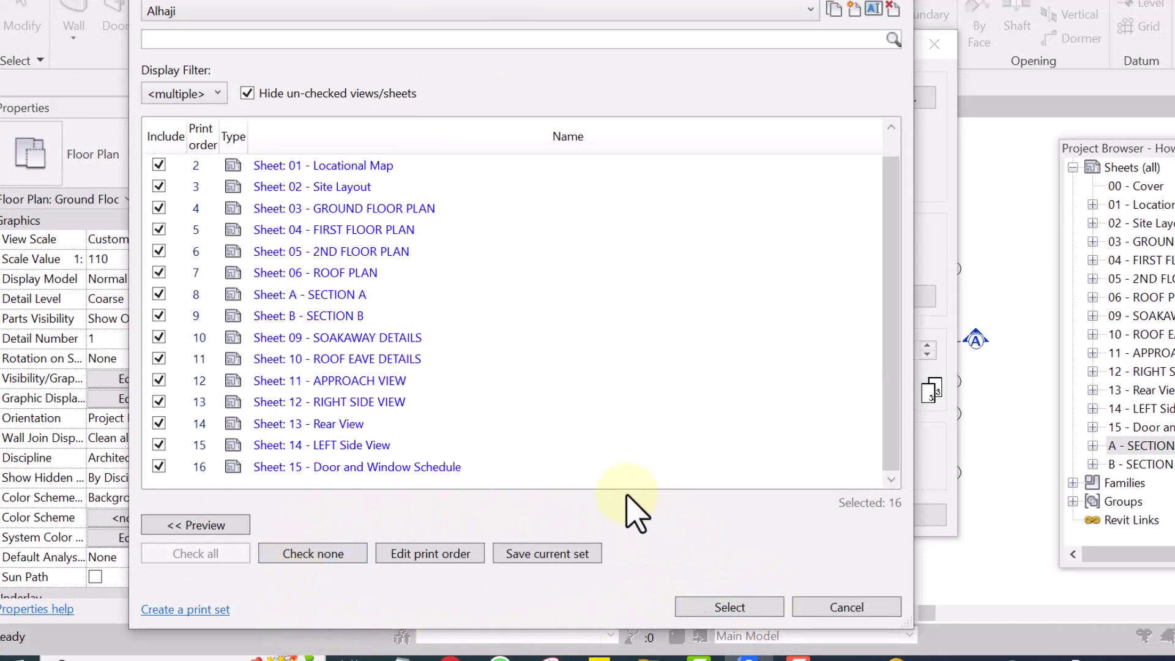
Save the Alhaji sheet set and print it combined into a single PDF file.
click(520, 555)
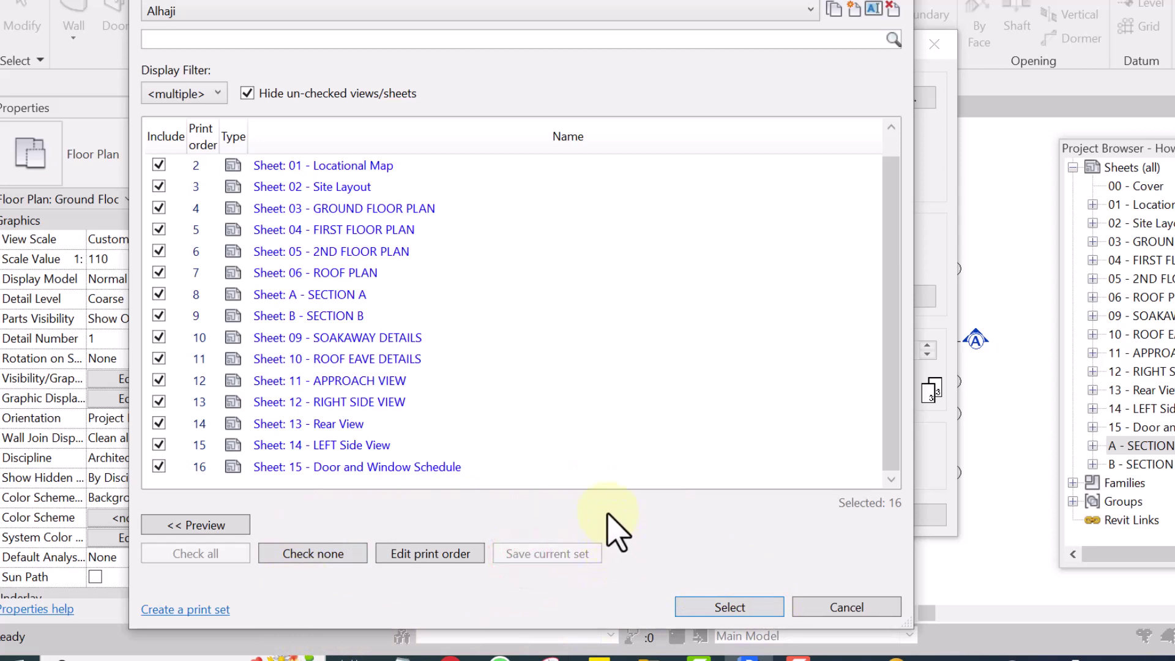
click(743, 608)
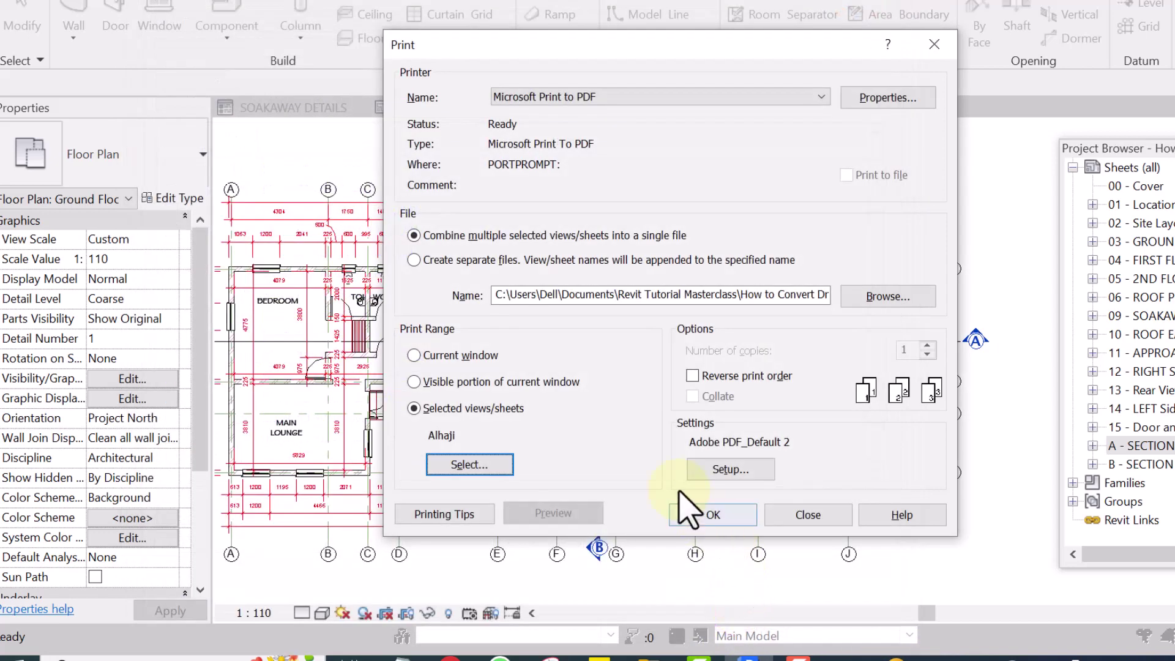
click(414, 236)
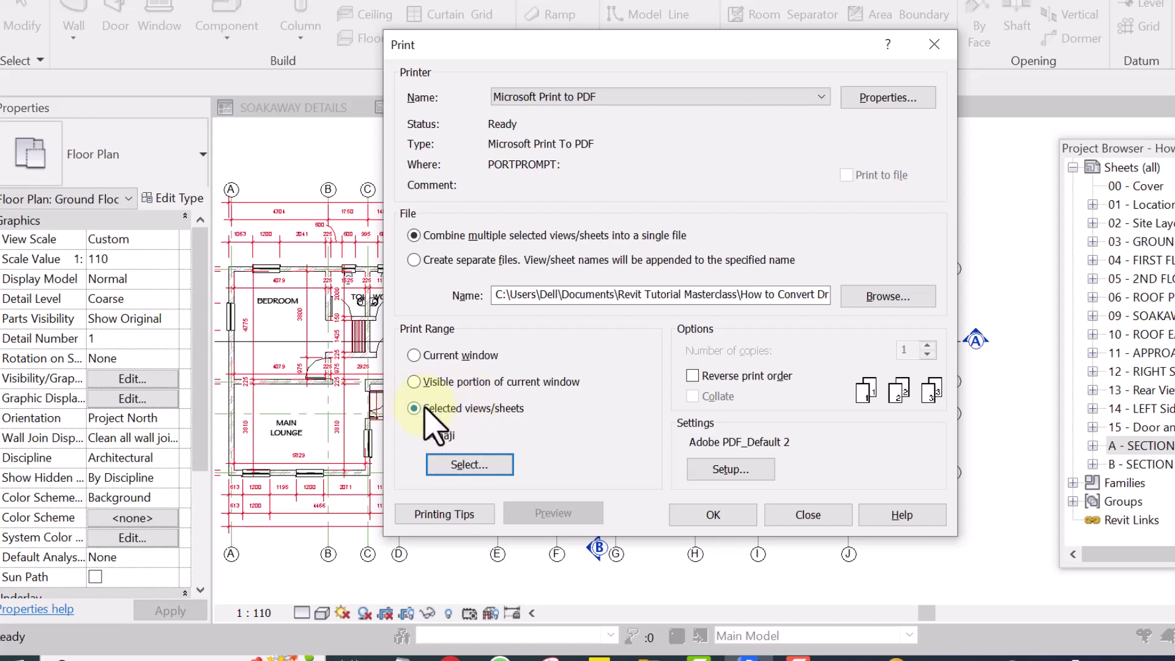
click(720, 522)
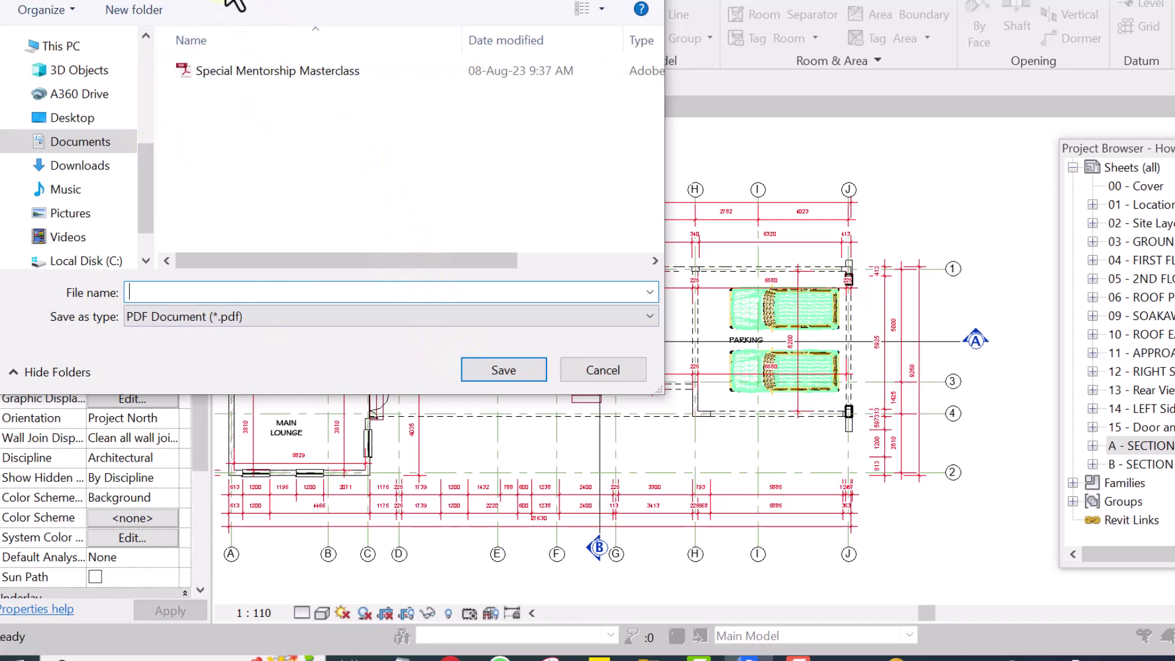
Save the combined PDF as 'How to Covert Drawing to PDF in Revit 2023'.
click(255, 291)
text(How to )
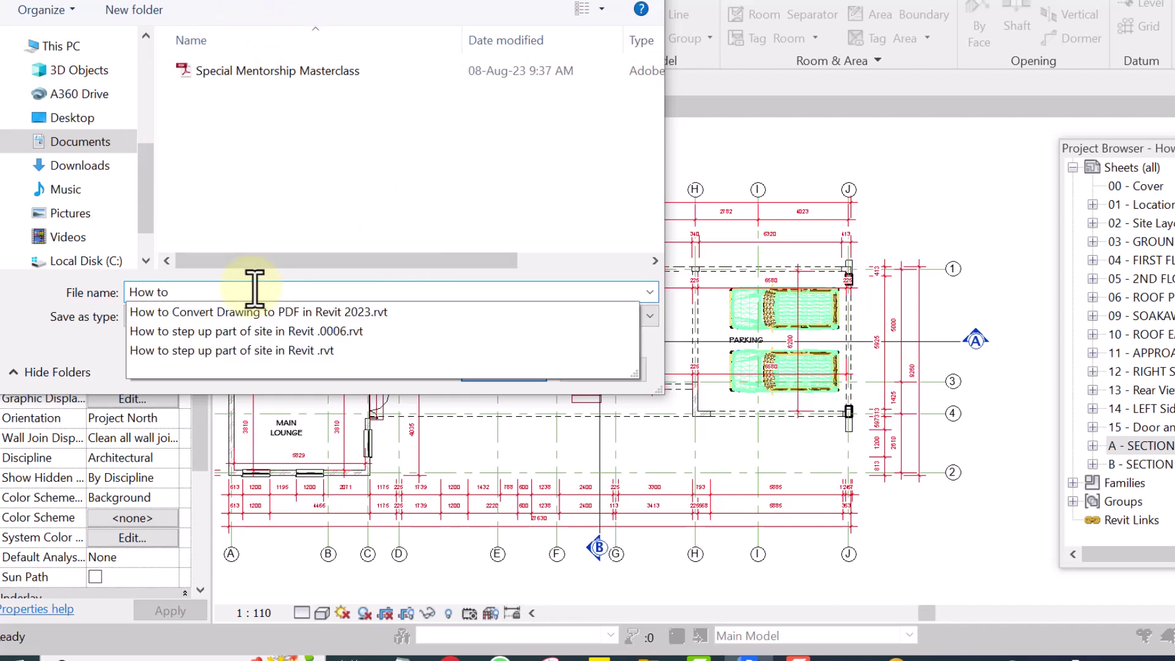
text(Cov)
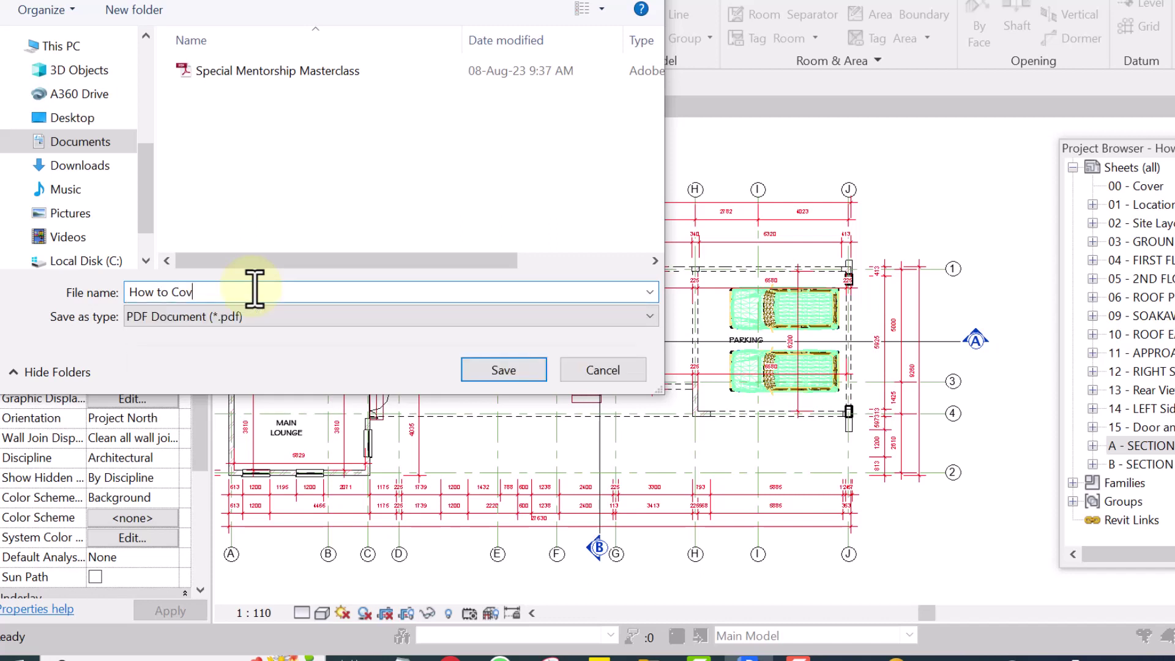
text(ert Dr)
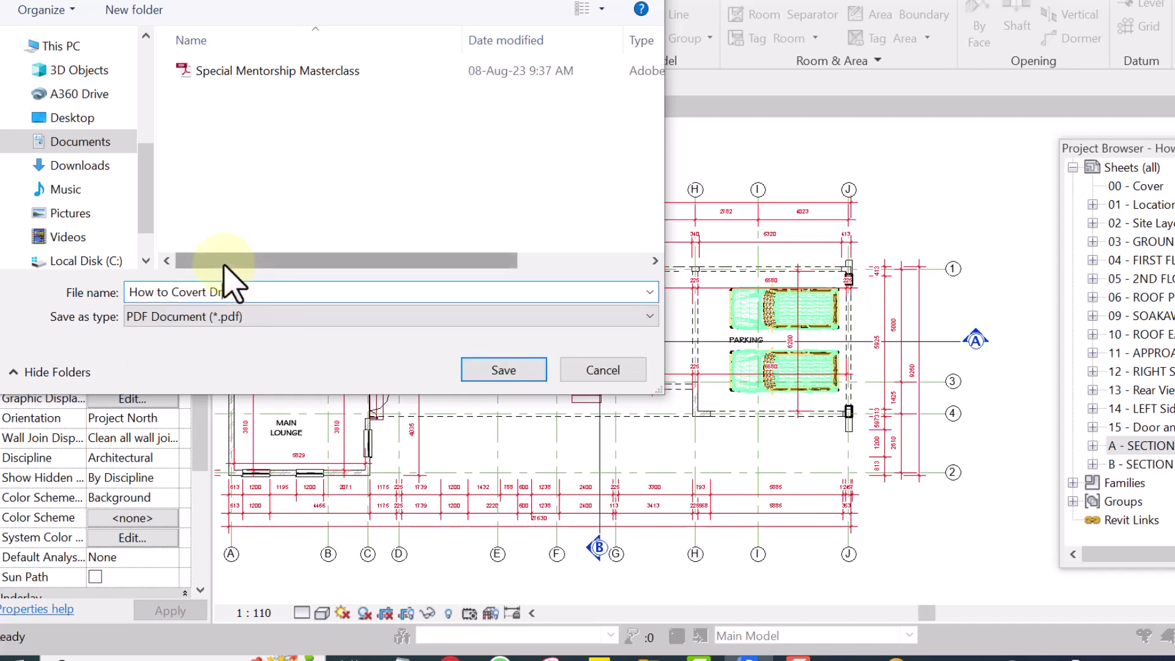
text(awing )
text(to P)
text(DF)
text( in Revit )
text(20)
text(23)
click(517, 370)
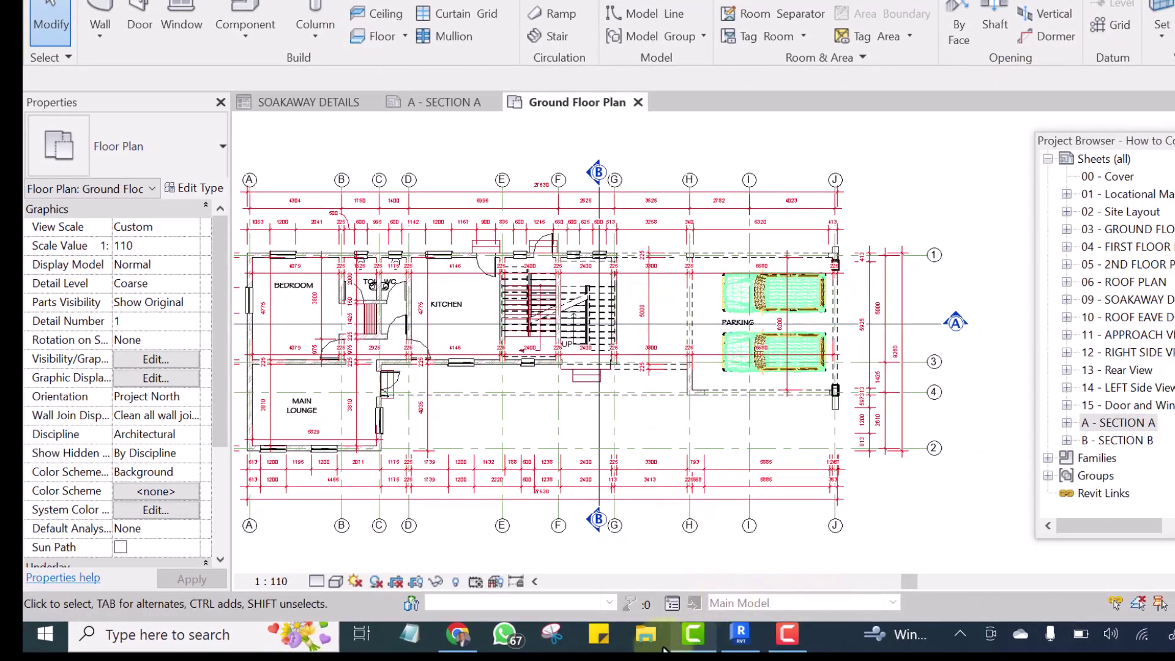
Open the saved PDF from Documents > Revit Tutorial Masterclass in Adobe Acrobat.
click(649, 638)
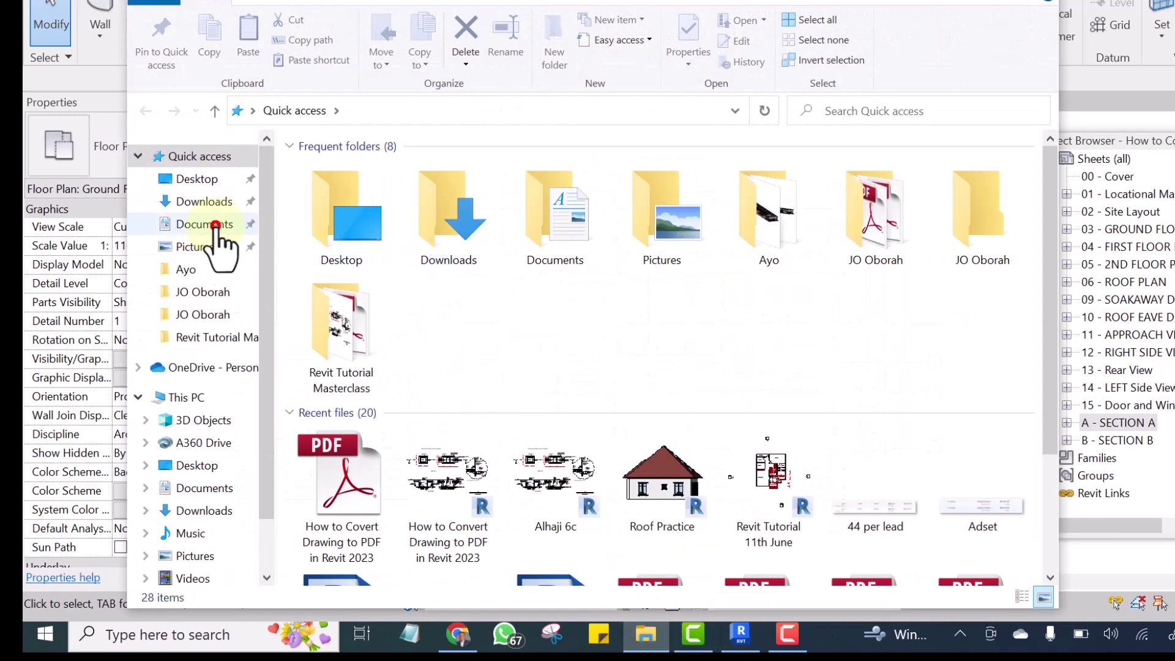
click(206, 225)
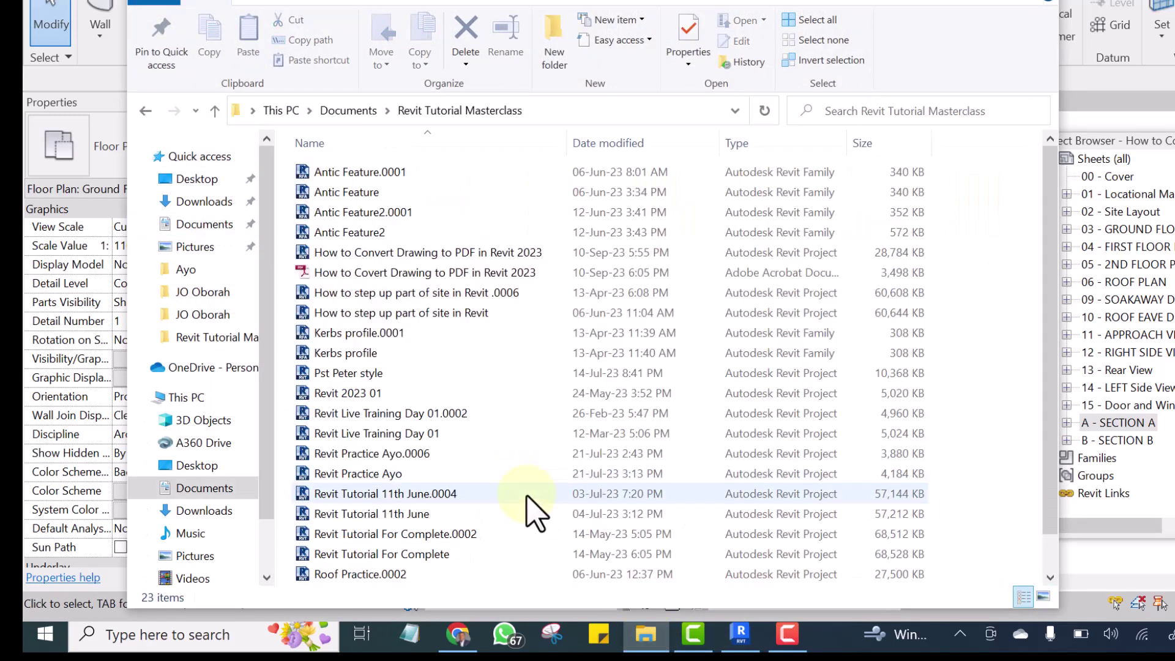
click(387, 273)
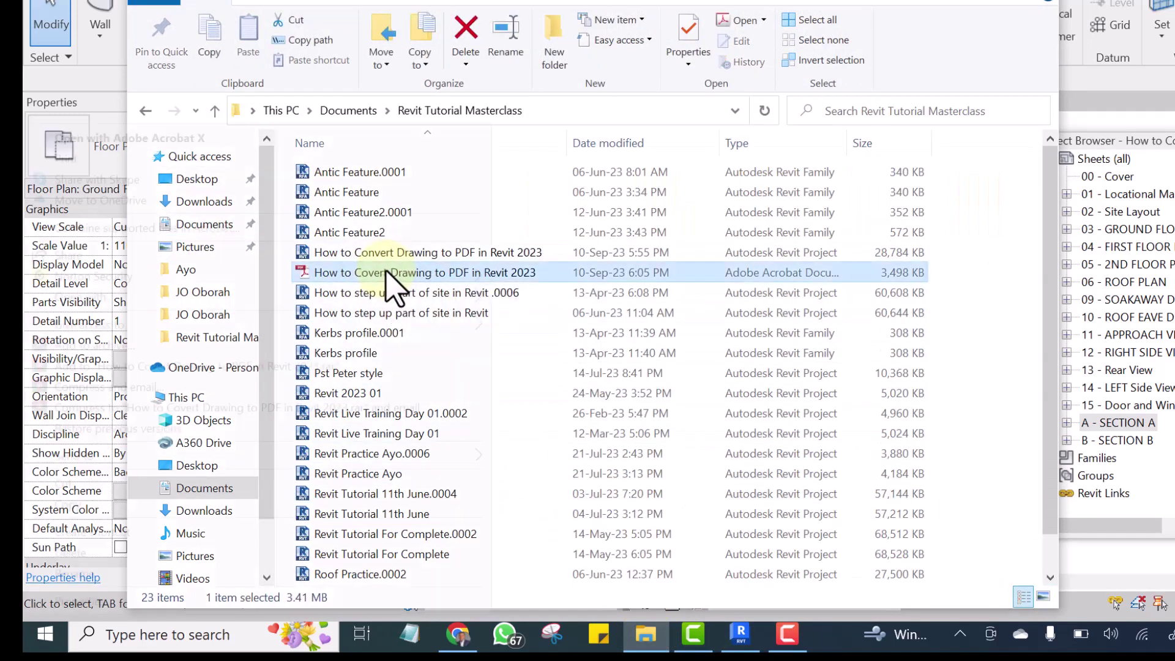
right_click(388, 281)
click(245, 137)
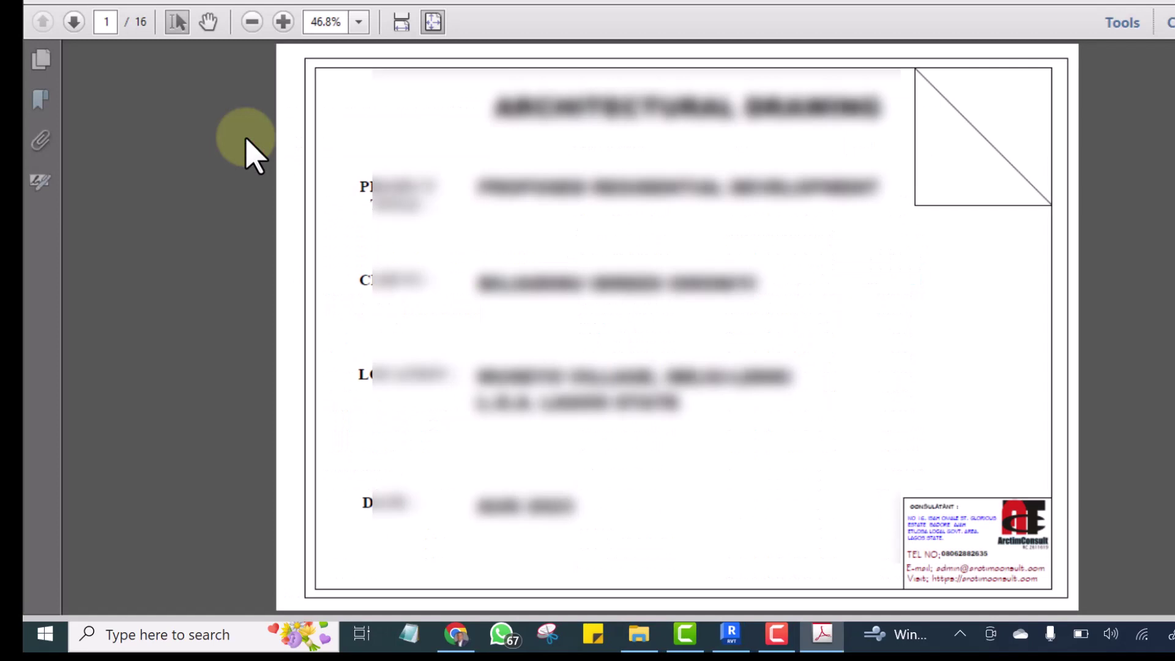
Scroll through all 16 PDF pages, from the cover to the door and window schedule.
scroll(820, 410, down, 3)
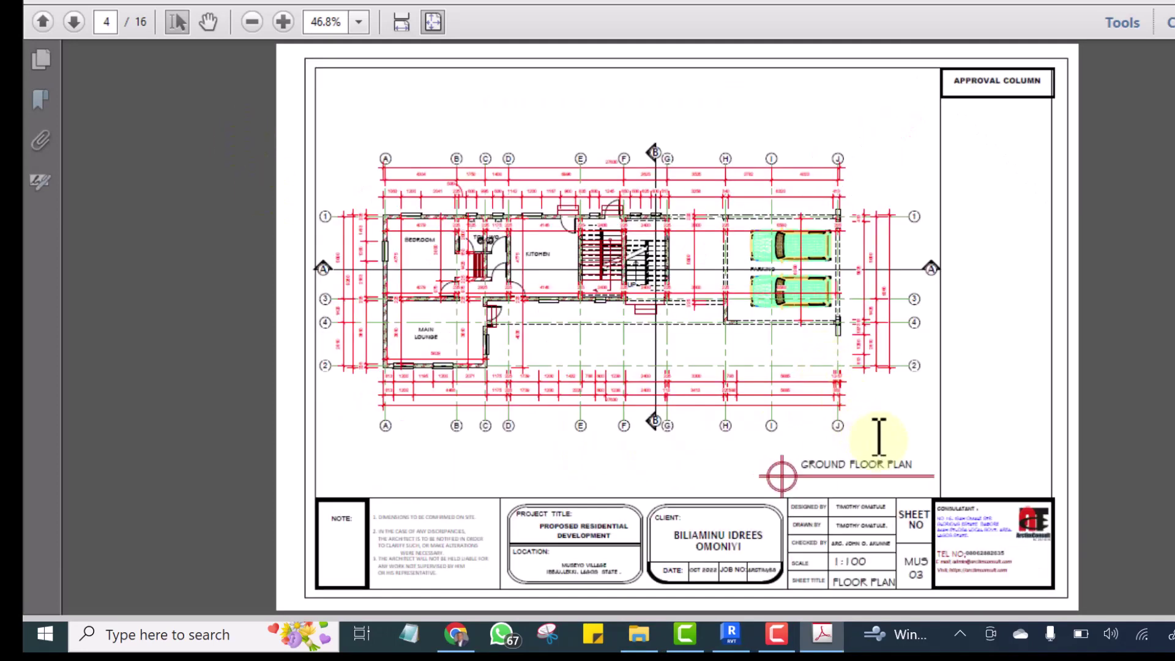
scroll(878, 436, up, 1)
scroll(880, 437, up, 1)
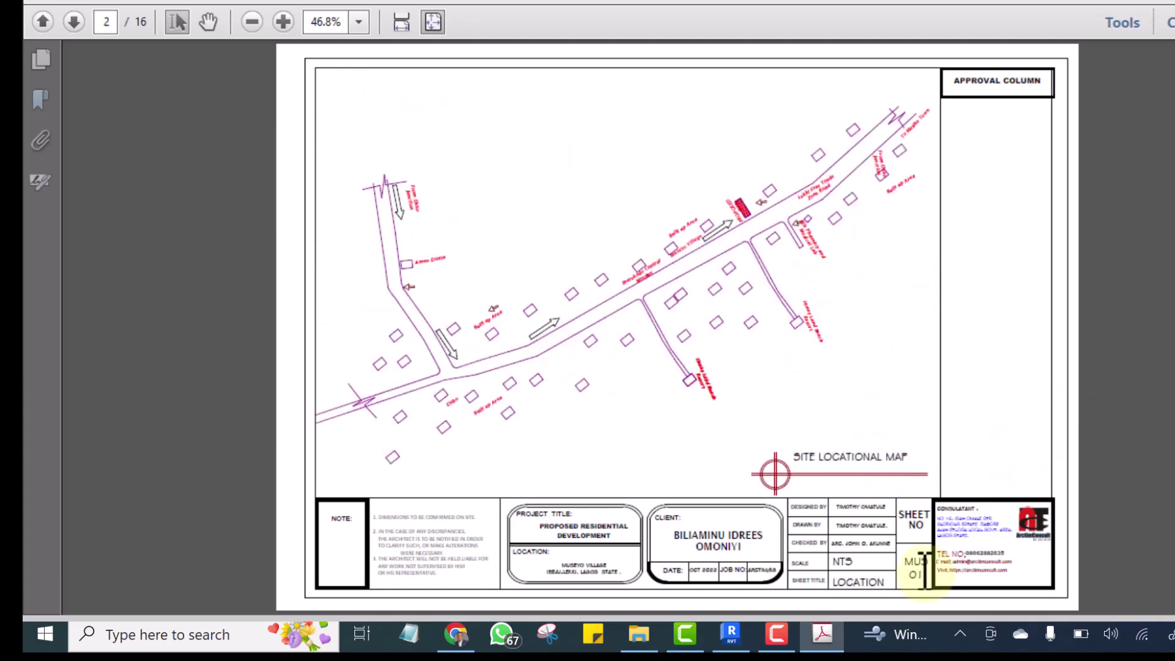
scroll(628, 265, down, 1)
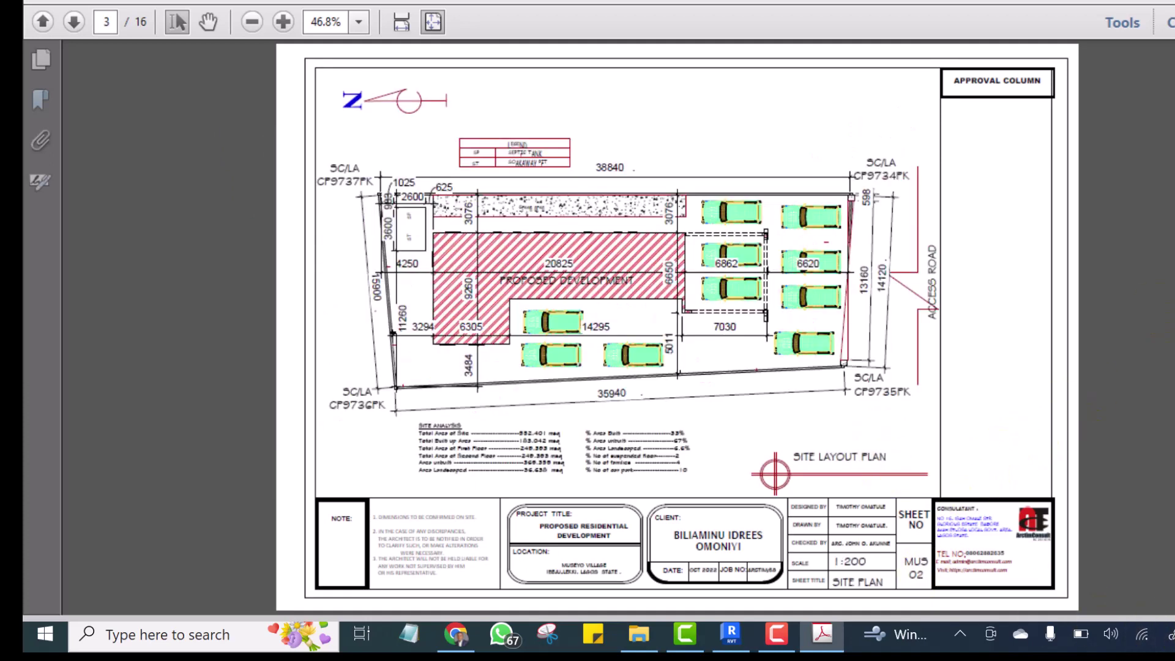
scroll(628, 264, down, 1)
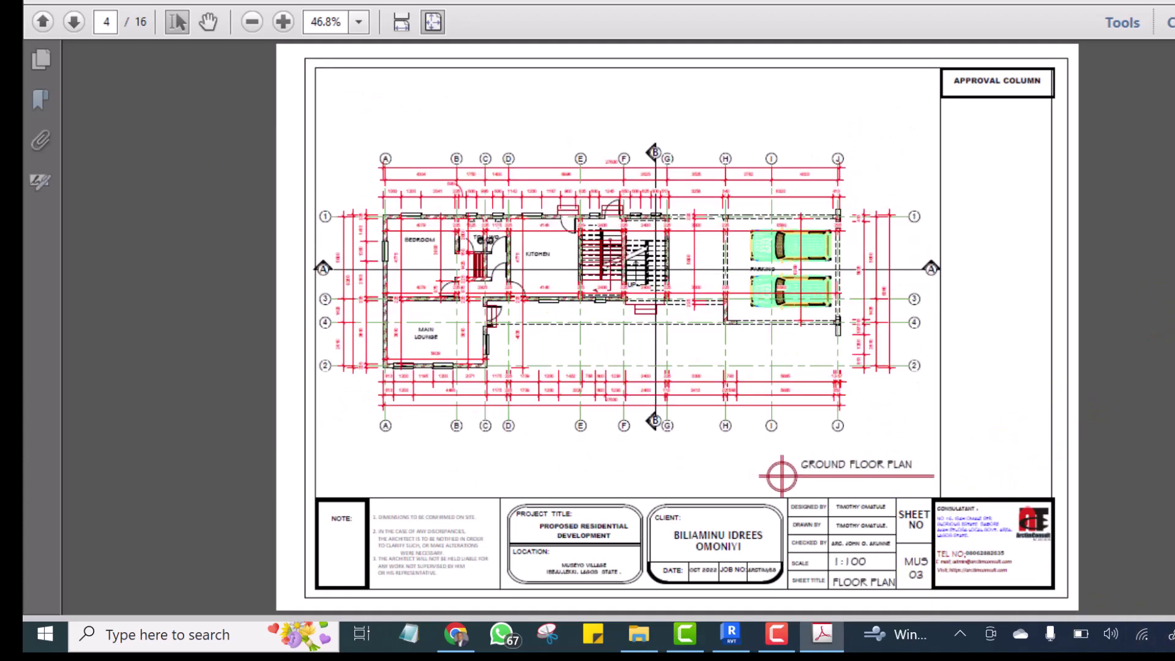
scroll(629, 264, down, 1)
scroll(628, 265, down, 1)
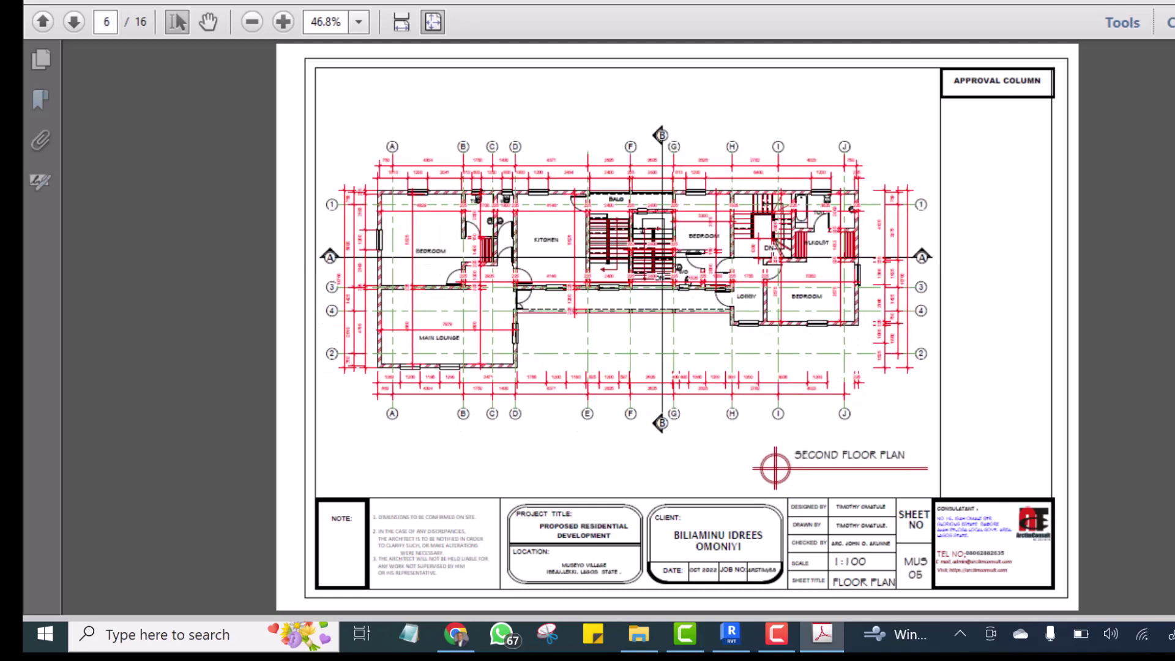
scroll(628, 265, down, 1)
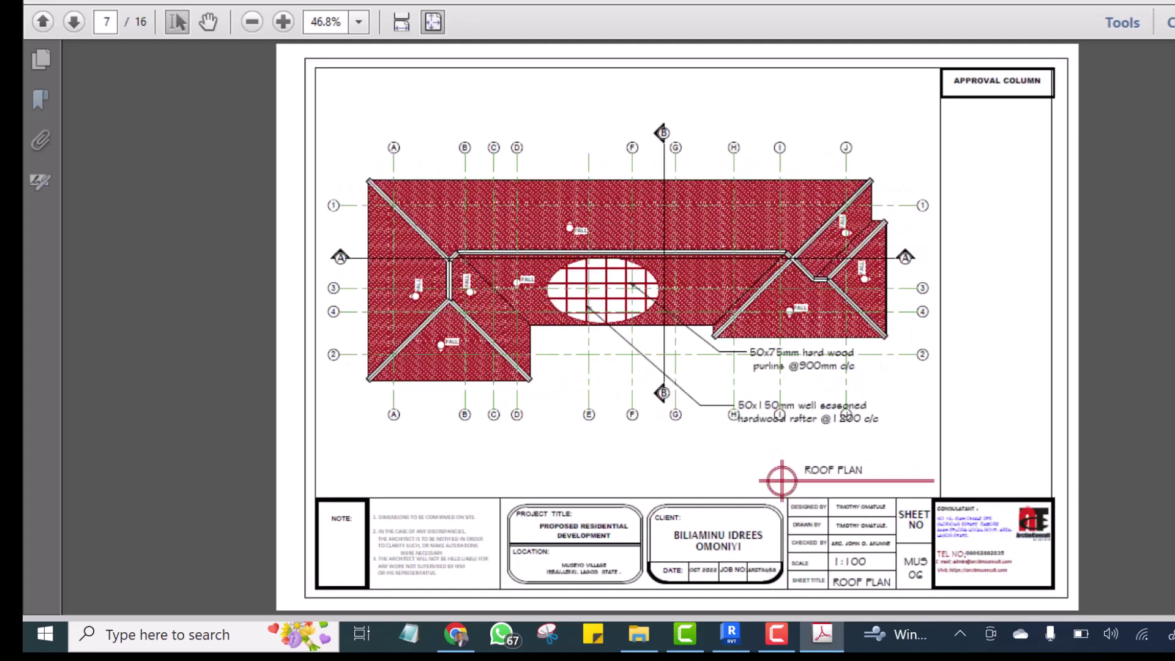
scroll(628, 264, down, 1)
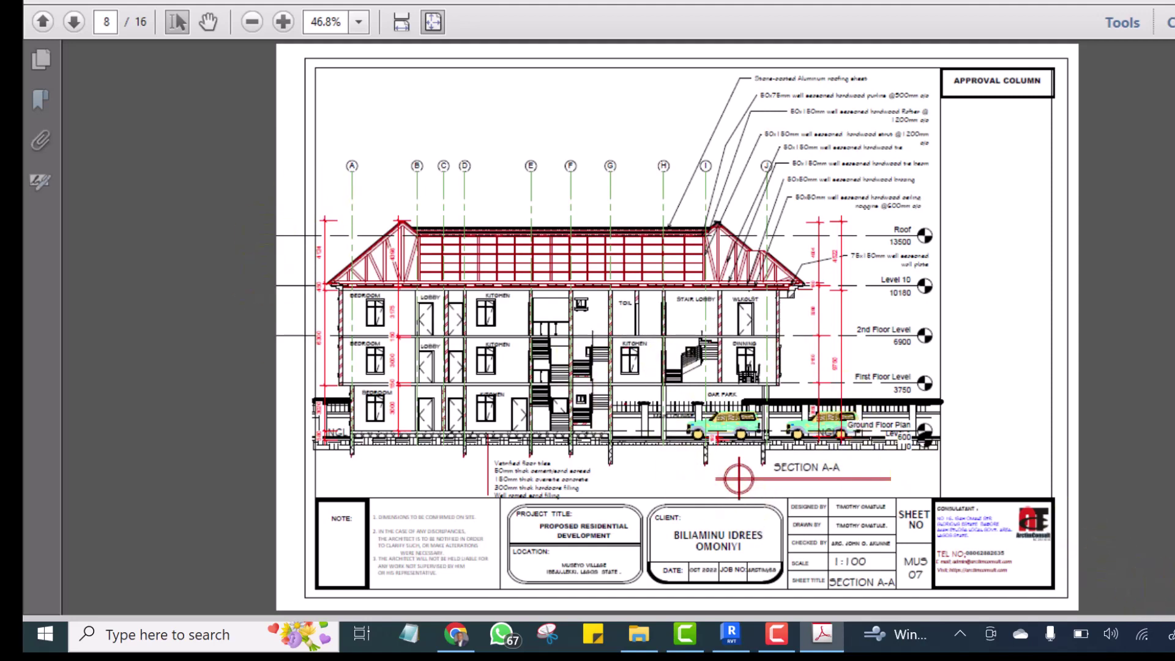
scroll(628, 264, down, 1)
scroll(628, 276, down, 1)
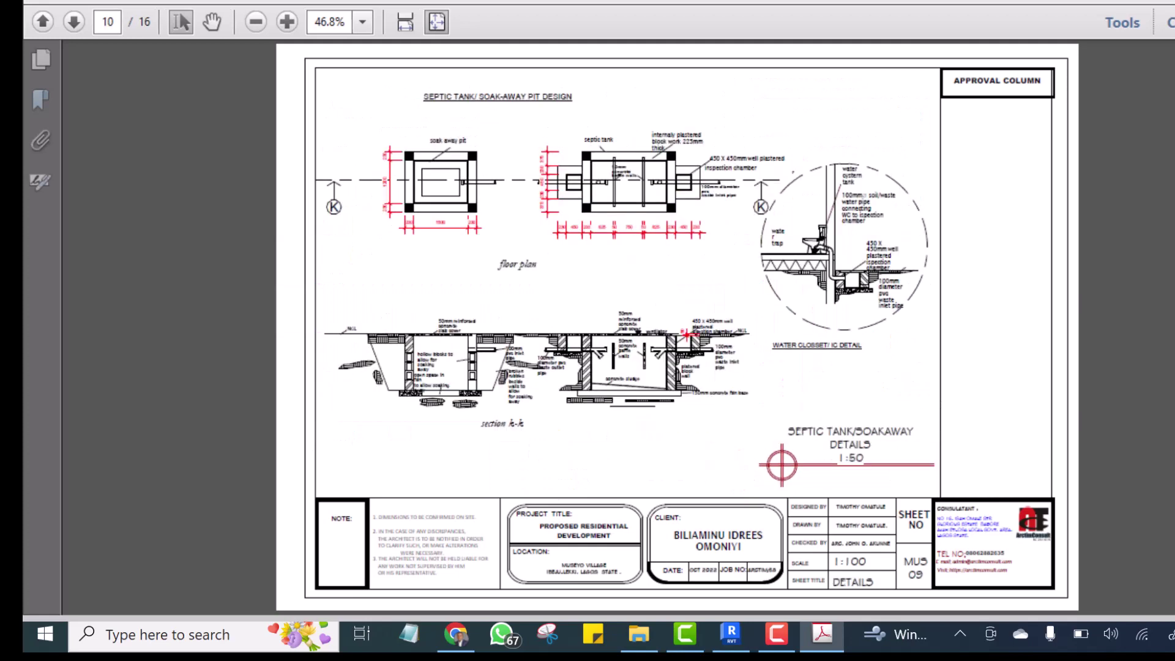
scroll(628, 275, down, 1)
scroll(628, 275, down, 1)
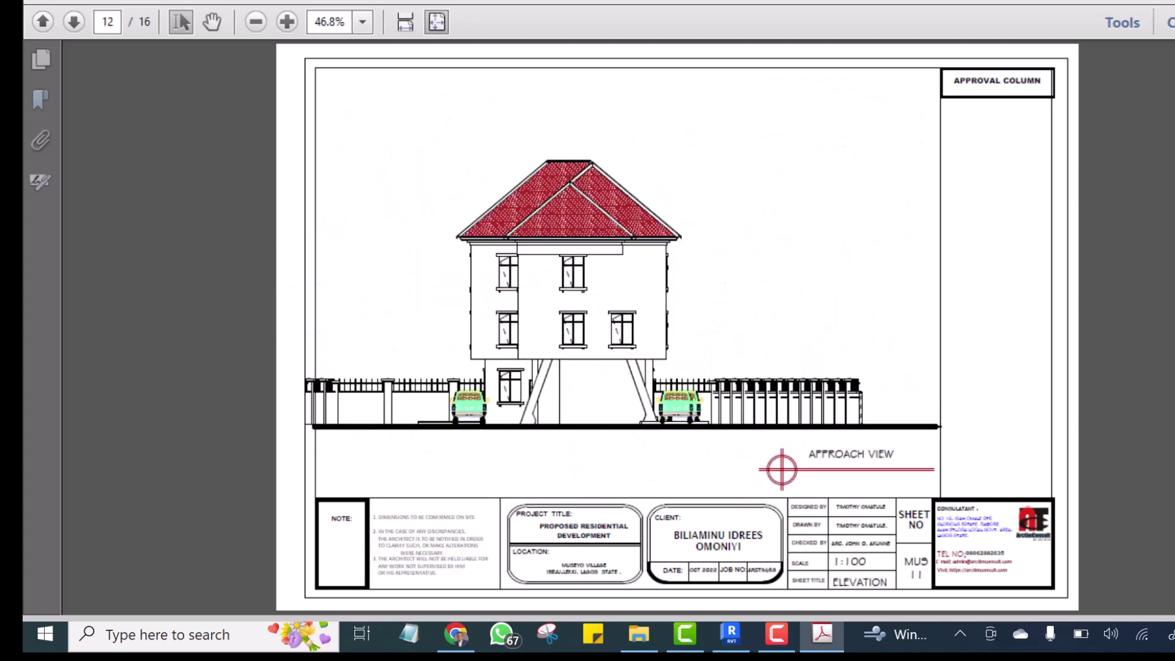
scroll(677, 328, down, 1)
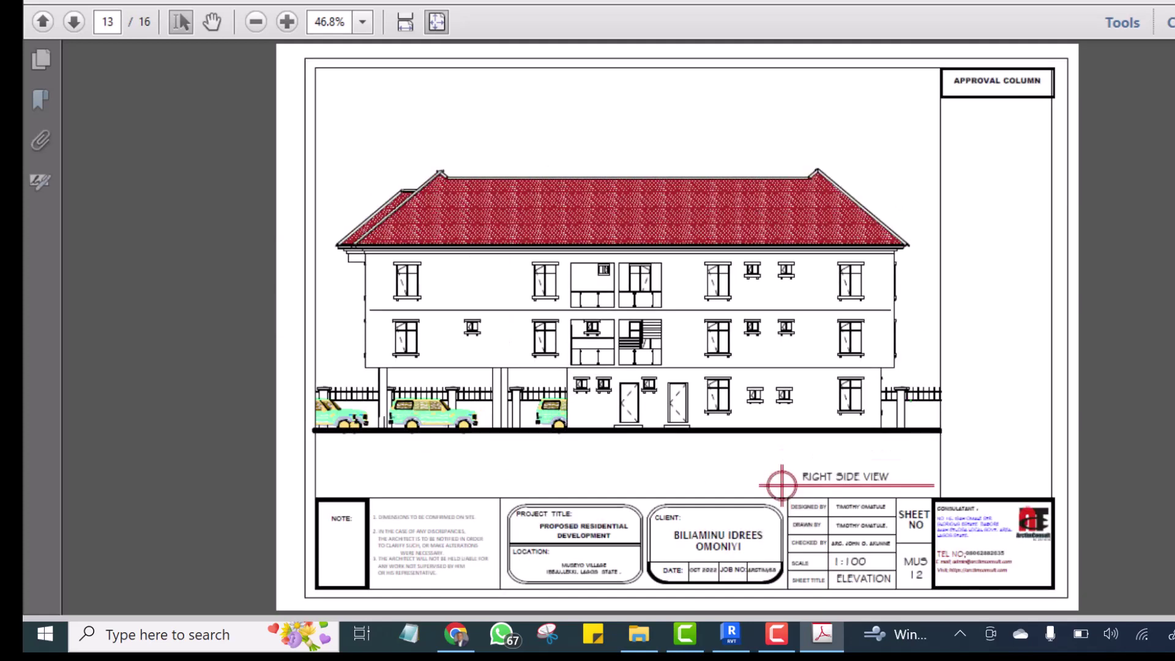
scroll(677, 328, down, 1)
scroll(677, 328, down, 1)
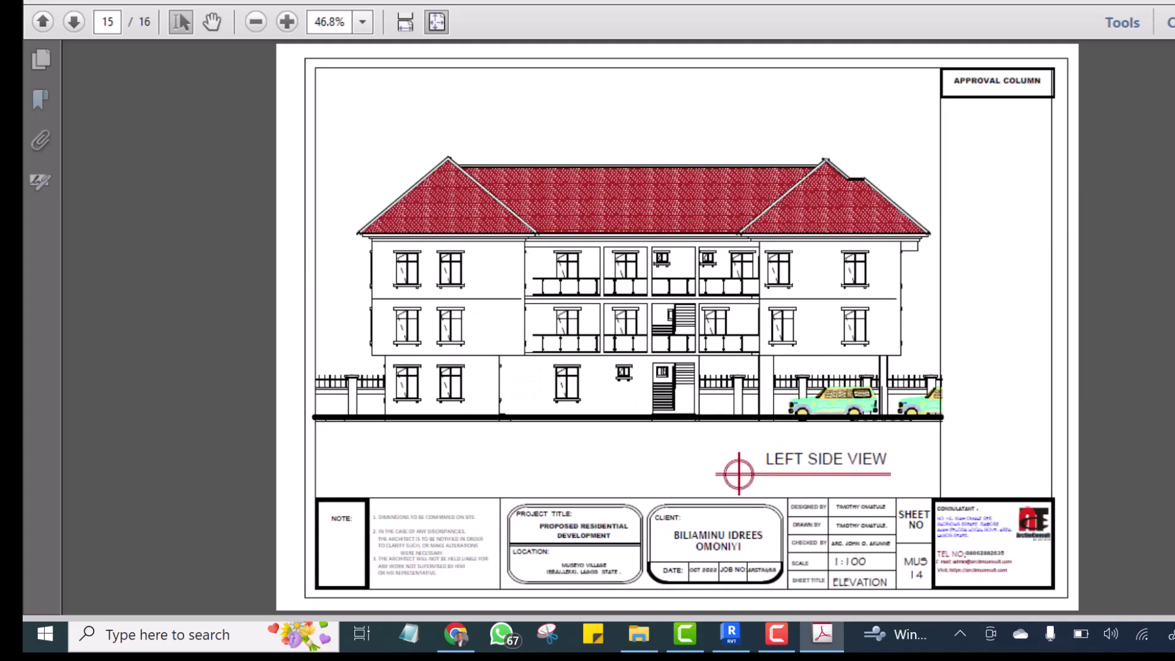
scroll(677, 328, down, 1)
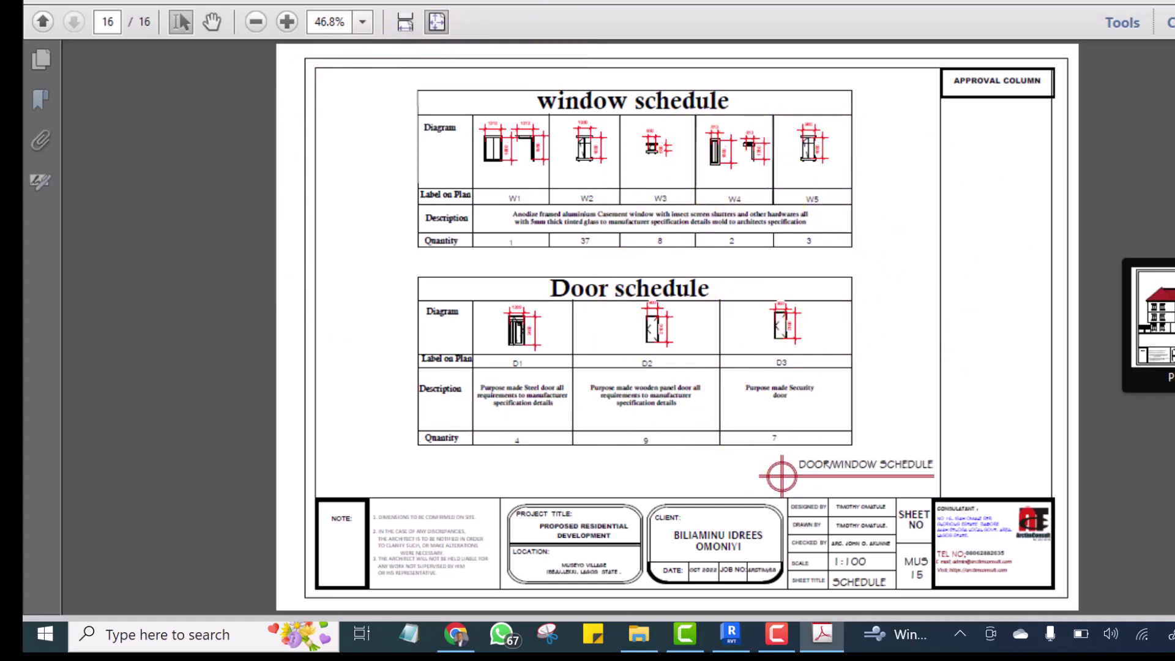
Scroll up through the combined PDF to page 5 of 16, the first floor plan sheet.
scroll(946, 429, up, 1)
scroll(940, 425, up, 3)
scroll(940, 425, up, 3)
scroll(936, 420, up, 2)
scroll(894, 341, up, 1)
scroll(898, 347, up, 1)
scroll(897, 347, up, 1)
scroll(918, 334, up, 1)
scroll(933, 318, down, 1)
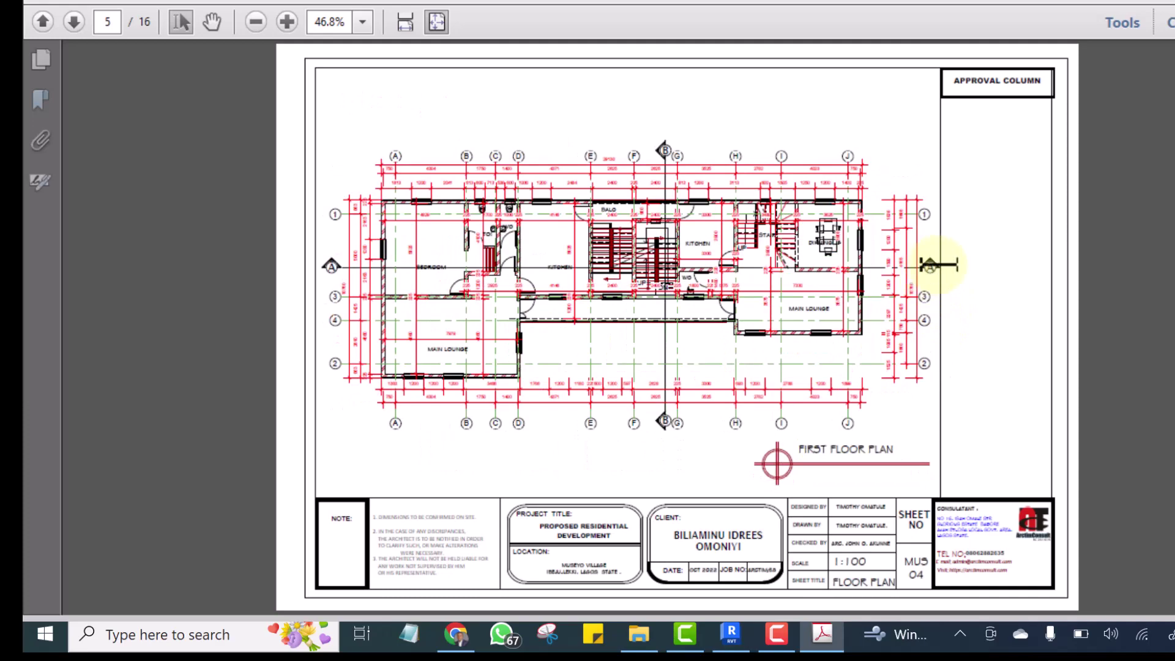